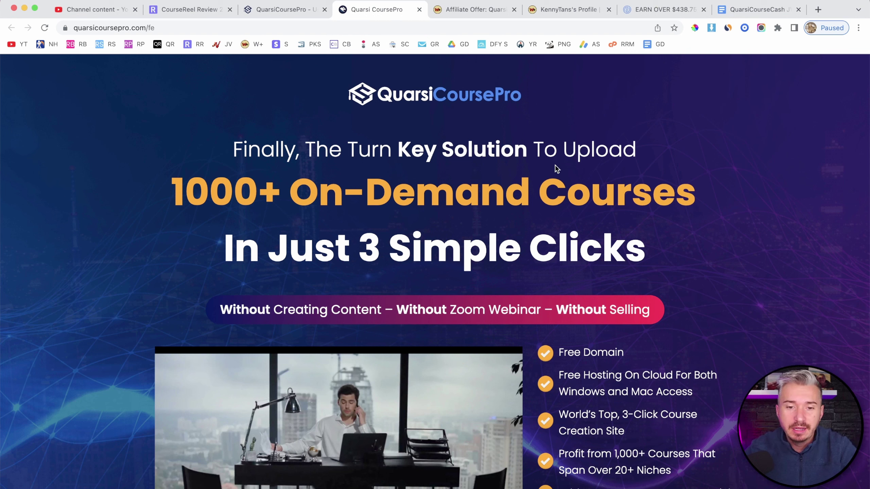
# Step: Scroll through the top of the Quarsi CoursePro sales page
pyautogui.scroll(-3, 555, 166)
pyautogui.scroll(3, 556, 167)
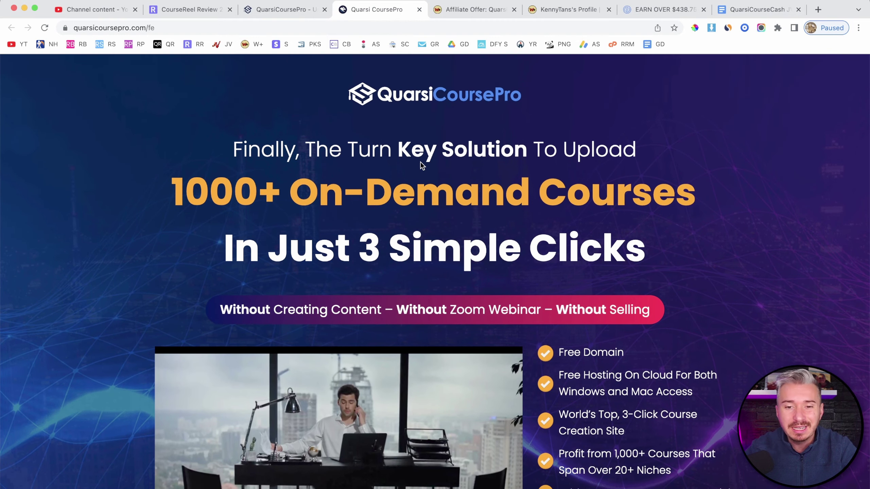
pyautogui.scroll(-2, 420, 162)
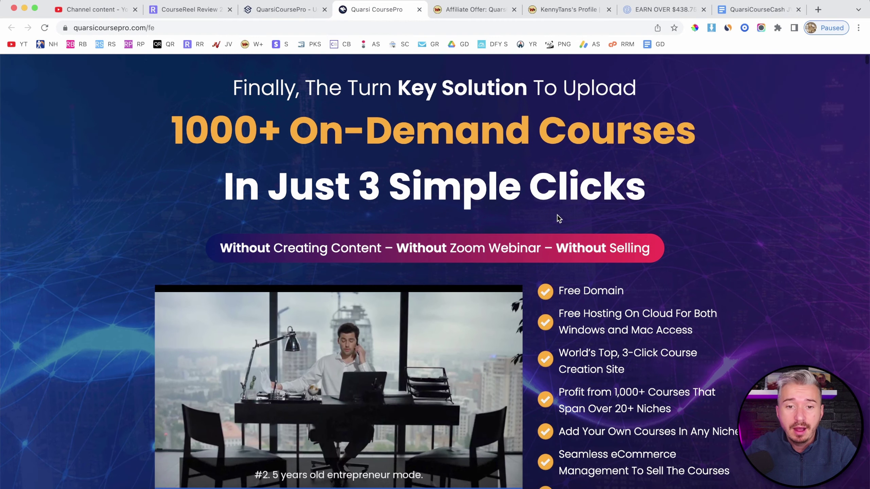
pyautogui.scroll(-6, 557, 218)
pyautogui.scroll(-6, 557, 217)
pyautogui.scroll(13, 557, 214)
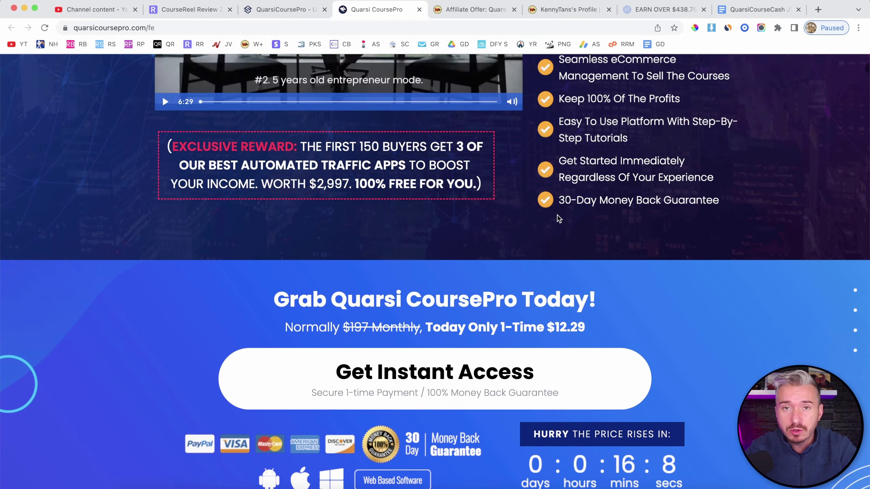
pyautogui.scroll(-10, 557, 214)
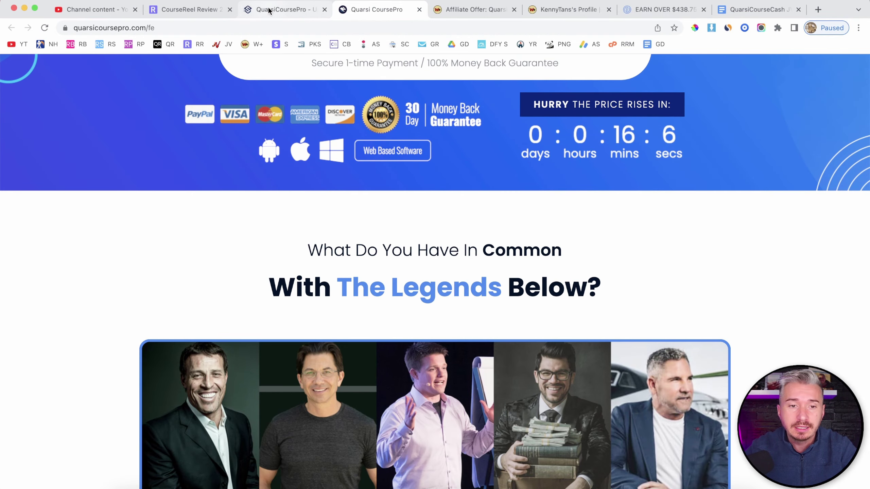
# Step: Look over the Quarsi CoursePro members dashboard
pyautogui.click(270, 10)
pyautogui.scroll(-3, 360, 174)
pyautogui.scroll(3, 359, 175)
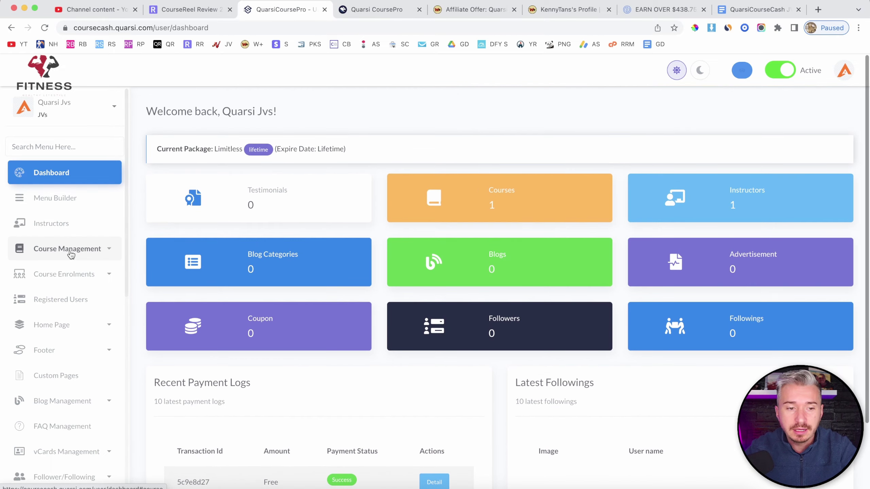
pyautogui.scroll(-10, 71, 251)
pyautogui.scroll(10, 115, 230)
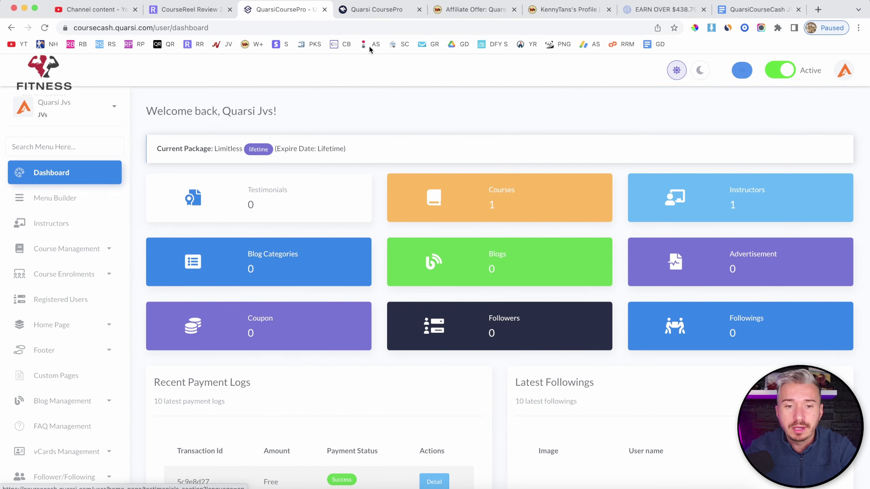
# Step: Return to the sales page and highlight the headline, then clear the selection
pyautogui.click(379, 10)
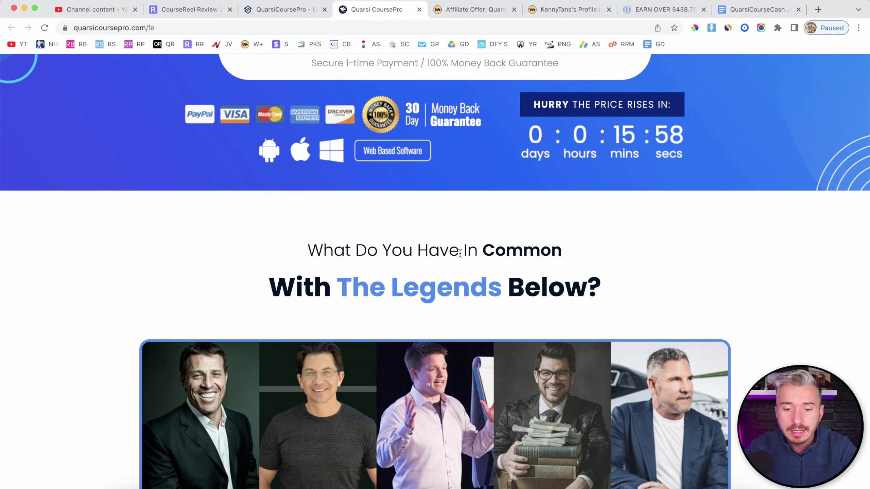
pyautogui.scroll(-5, 459, 253)
pyautogui.scroll(15, 460, 253)
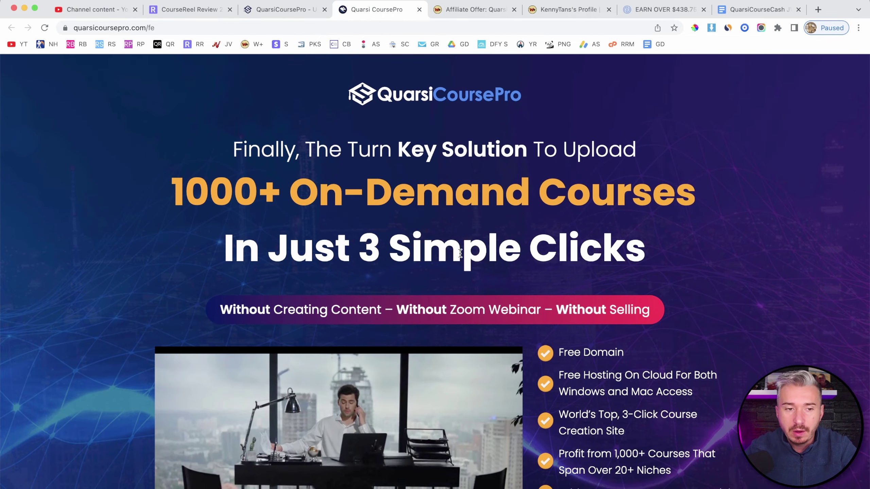
pyautogui.scroll(-10, 459, 253)
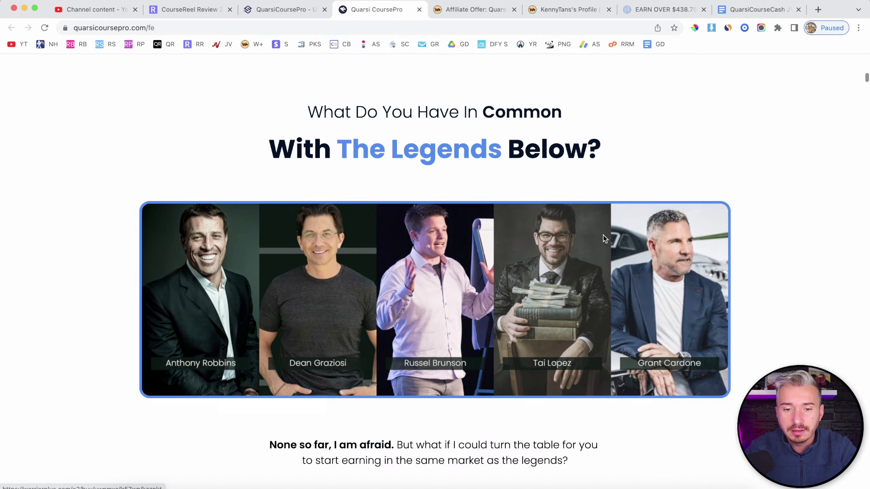
pyautogui.scroll(10, 603, 235)
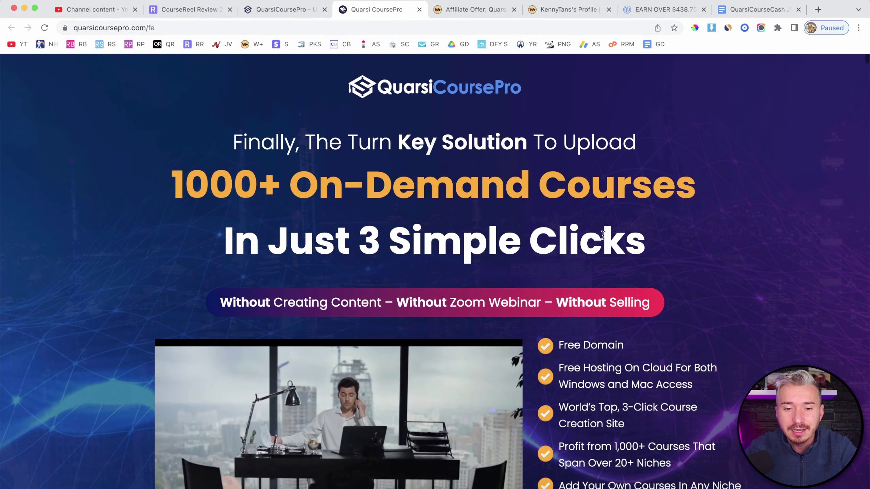
pyautogui.scroll(-5, 604, 236)
pyautogui.scroll(6, 604, 235)
pyautogui.moveTo(261, 150); pyautogui.dragTo(570, 169)
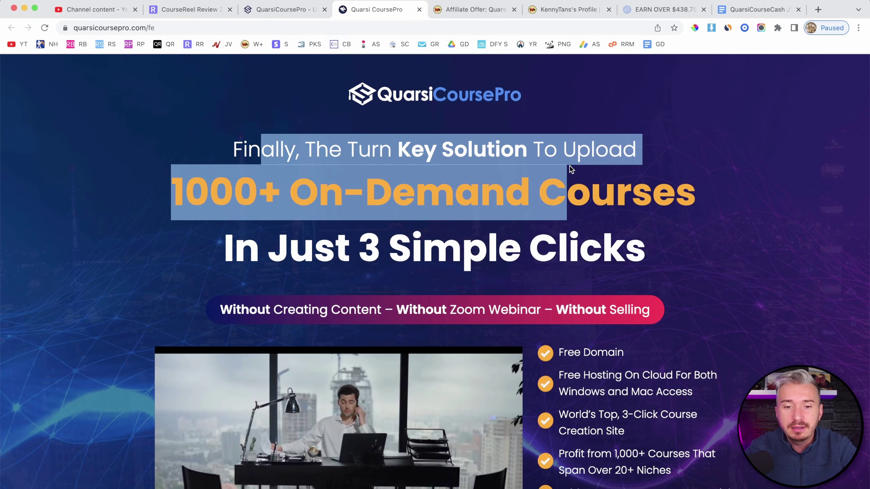
pyautogui.click(325, 217)
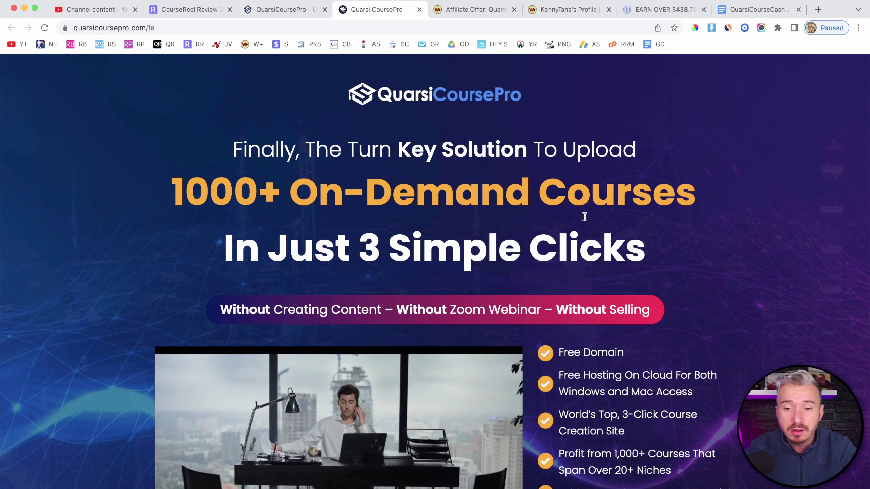
# Step: Scroll down to the Get Instant Access section with the $12.29 one-time price
pyautogui.scroll(-1, 584, 217)
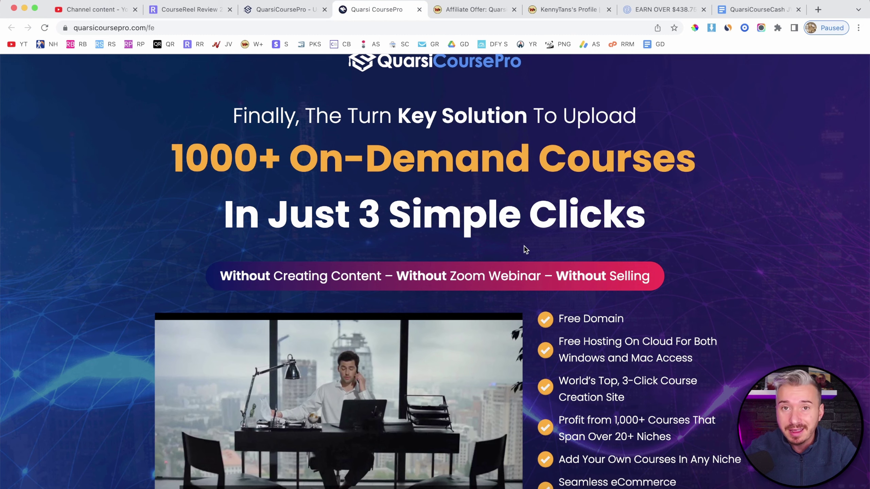
pyautogui.scroll(-5, 410, 275)
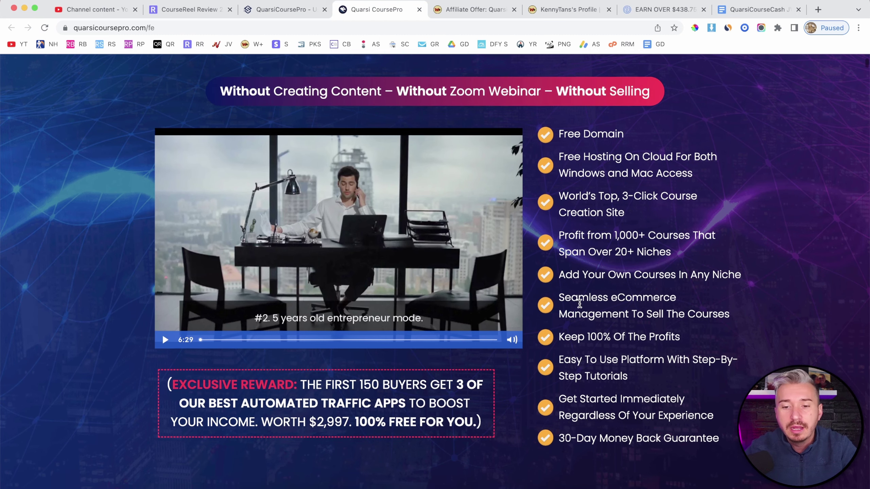
pyautogui.scroll(-3, 579, 303)
pyautogui.scroll(-4, 579, 306)
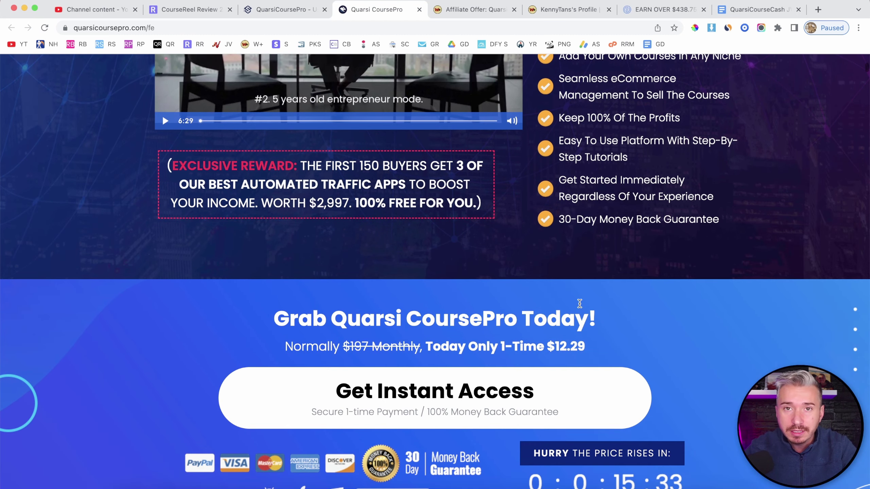
pyautogui.scroll(-3, 579, 303)
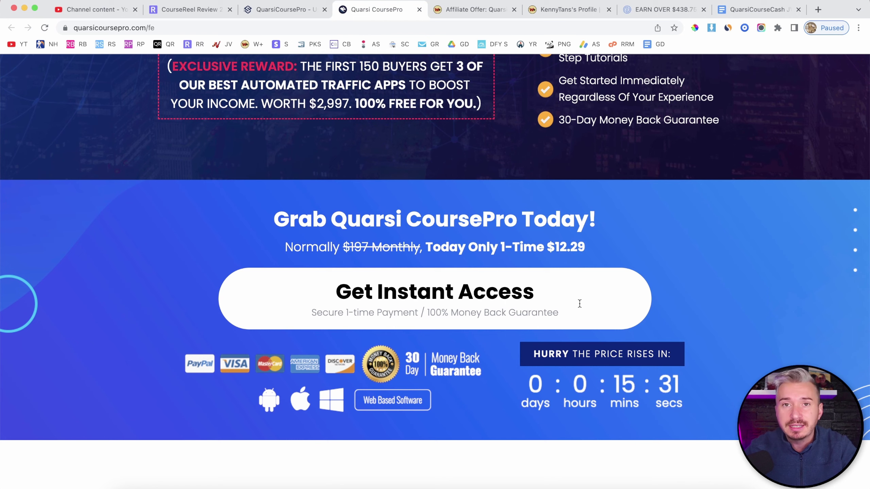
# Step: Scroll through the sales page's Step 1 to Step 3 section
pyautogui.scroll(-15, 579, 303)
pyautogui.scroll(5, 579, 303)
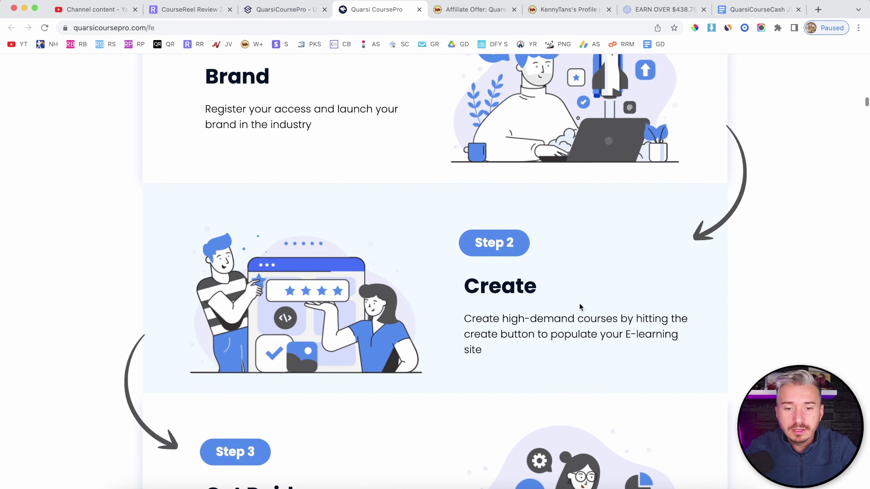
pyautogui.scroll(2, 579, 304)
pyautogui.scroll(-3, 578, 309)
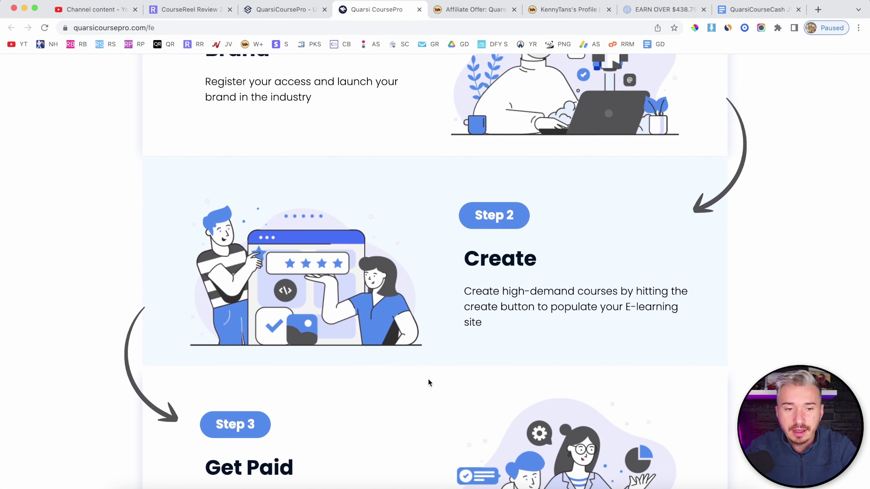
pyautogui.scroll(1, 429, 383)
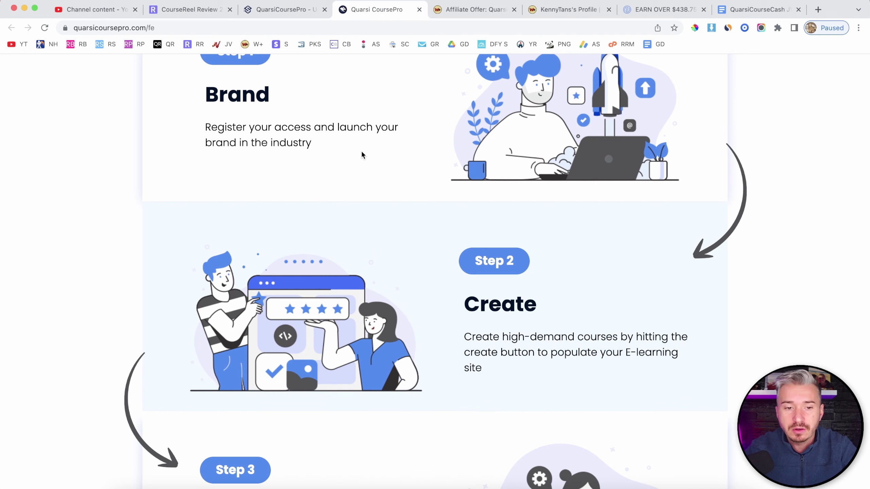
pyautogui.scroll(-1, 361, 149)
pyautogui.scroll(-2, 562, 284)
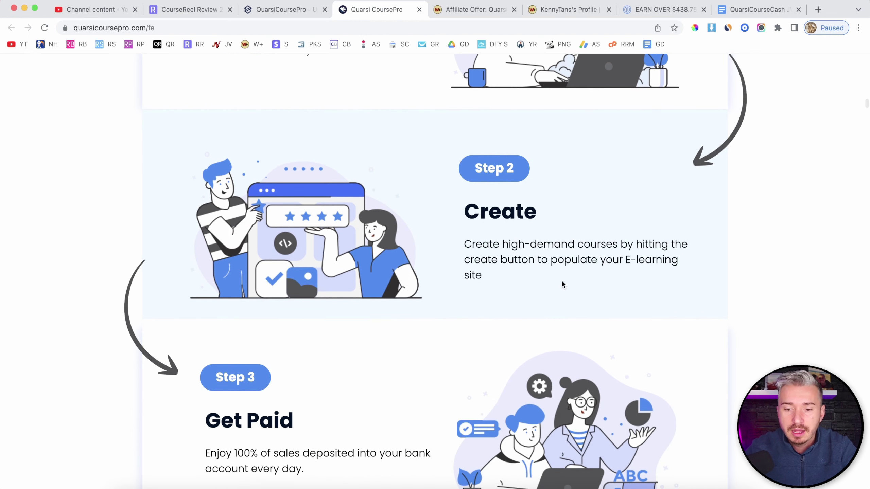
pyautogui.scroll(-3, 562, 283)
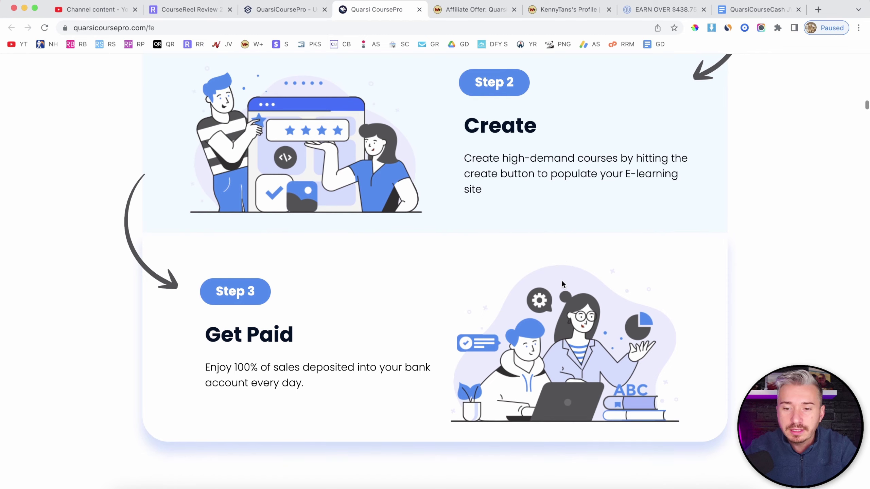
pyautogui.scroll(-2, 539, 216)
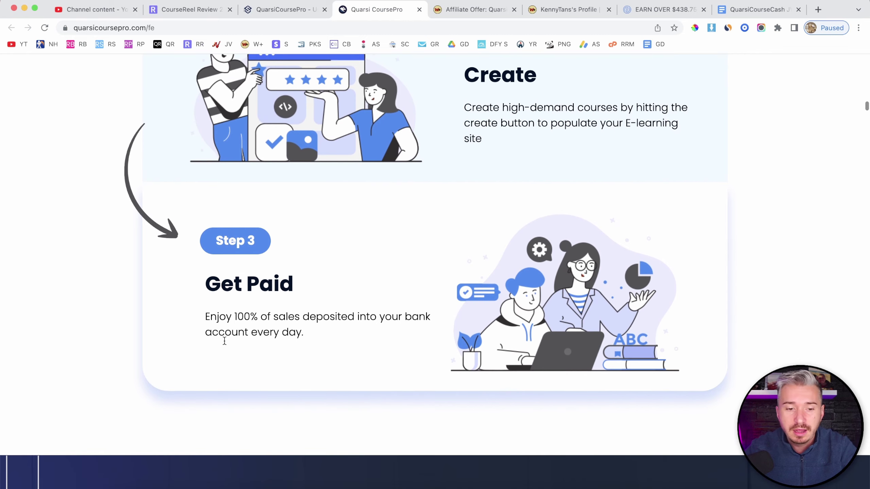
pyautogui.scroll(-14, 328, 343)
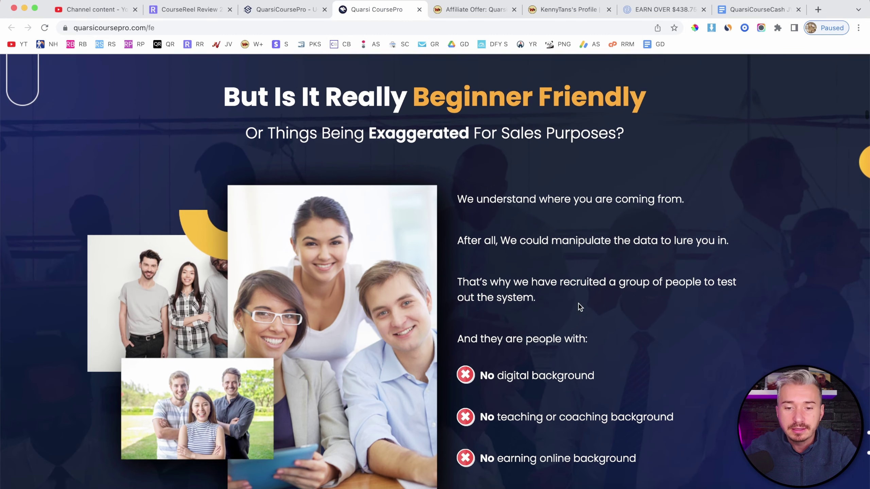
pyautogui.scroll(-10, 623, 320)
pyautogui.scroll(20, 623, 320)
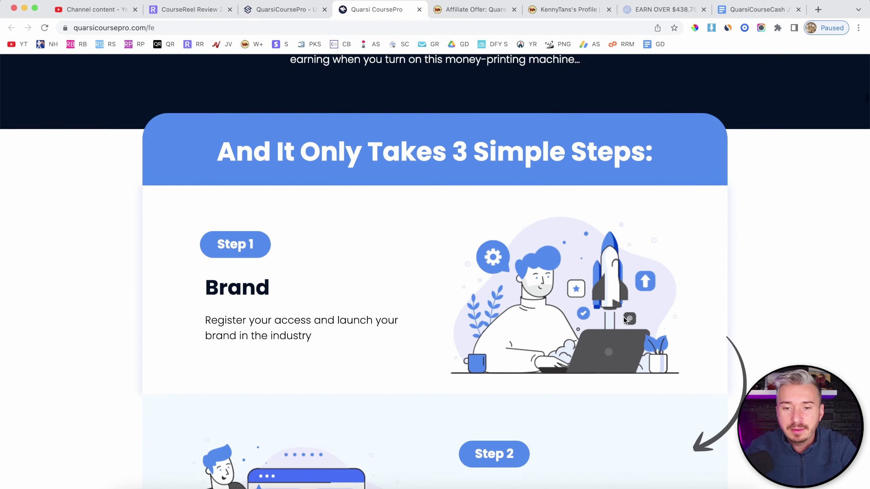
pyautogui.scroll(5, 623, 321)
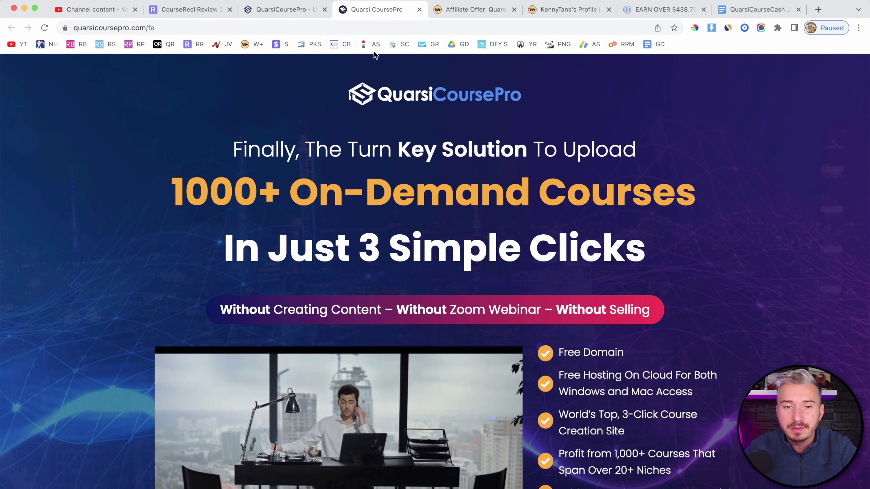
# Step: Check the members dashboard again, then go back to the top of the sales page
pyautogui.click(304, 14)
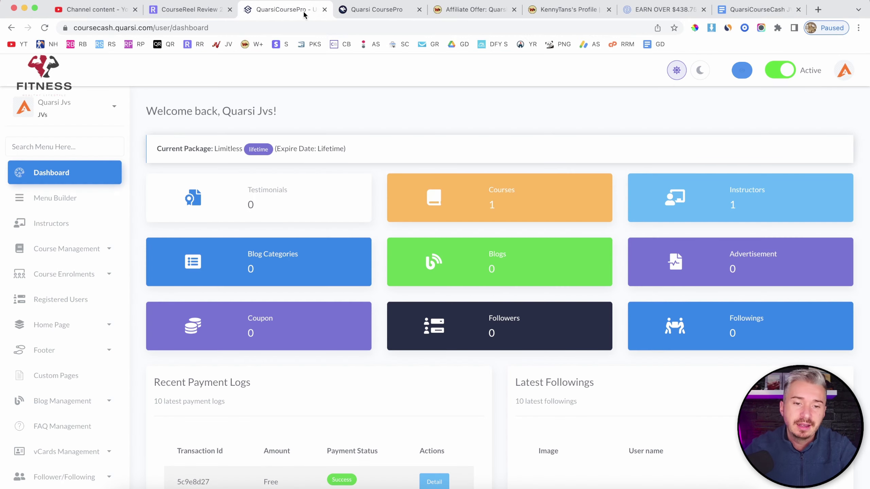
pyautogui.click(378, 13)
pyautogui.scroll(-15, 563, 228)
pyautogui.scroll(-10, 578, 243)
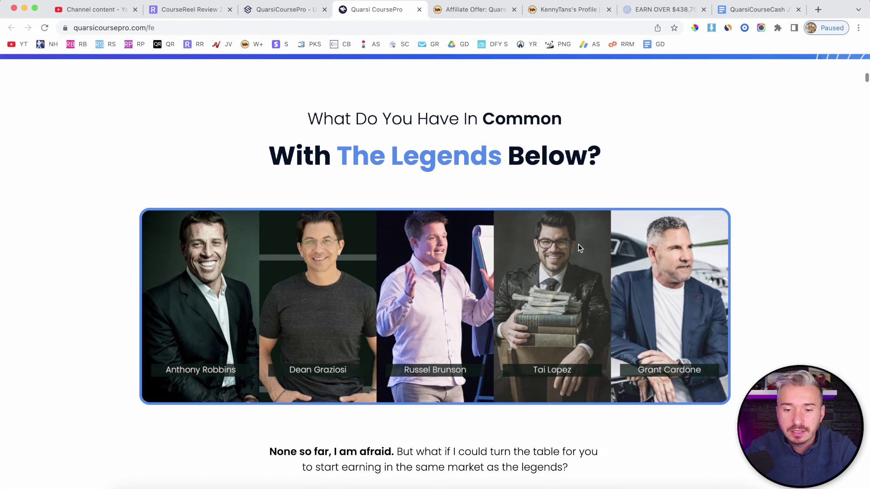
pyautogui.scroll(20, 578, 244)
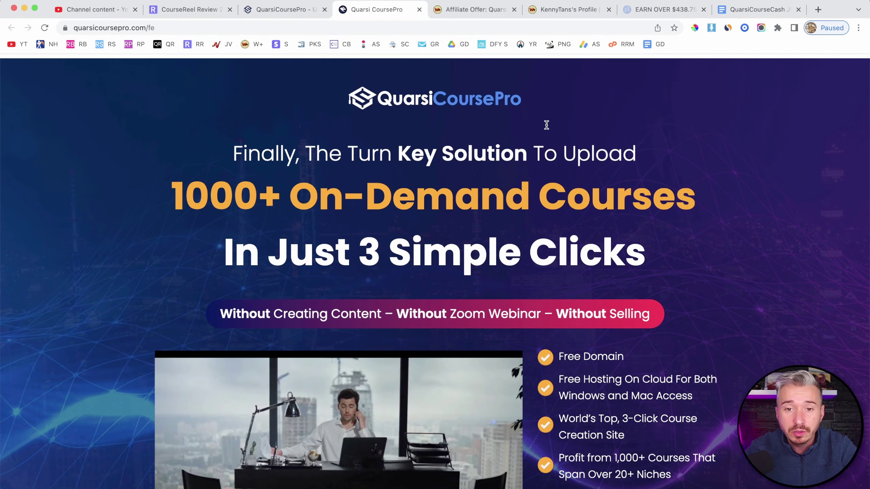
# Step: Open the Warrior+Plus offer page, then the KennyTans vendor profile's product list and ratings
pyautogui.click(480, 13)
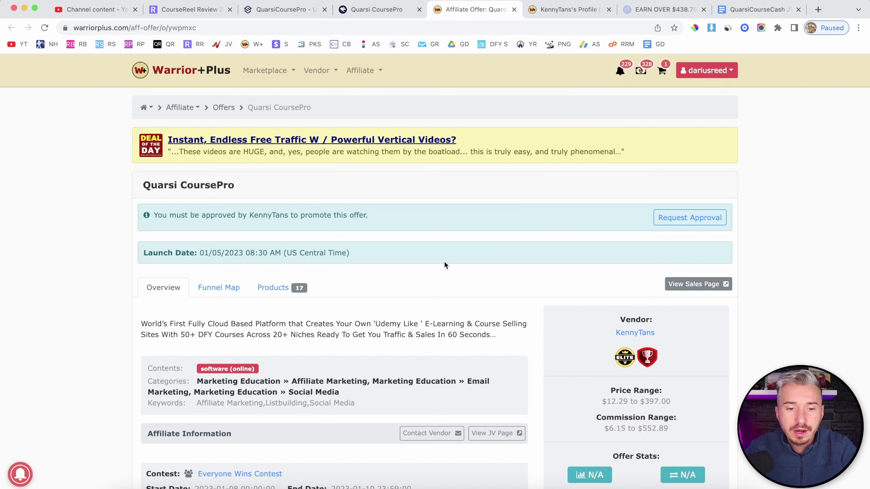
pyautogui.scroll(-3, 555, 195)
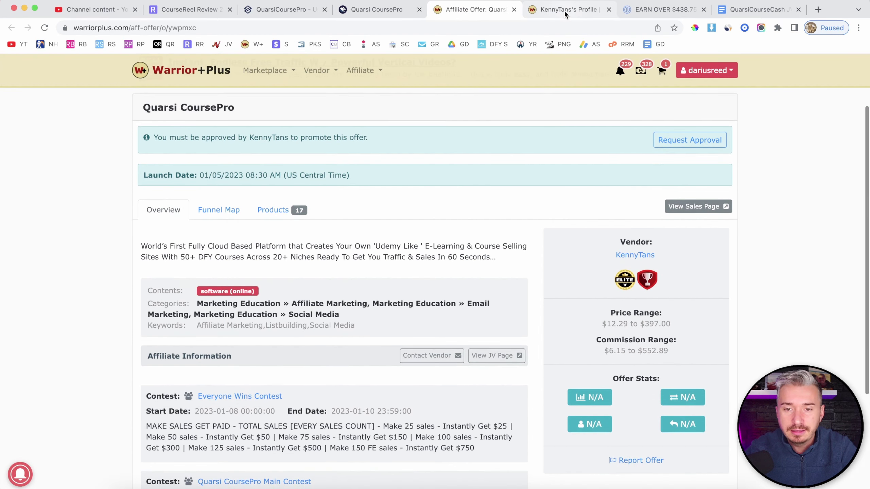
pyautogui.click(565, 12)
pyautogui.scroll(-3, 325, 285)
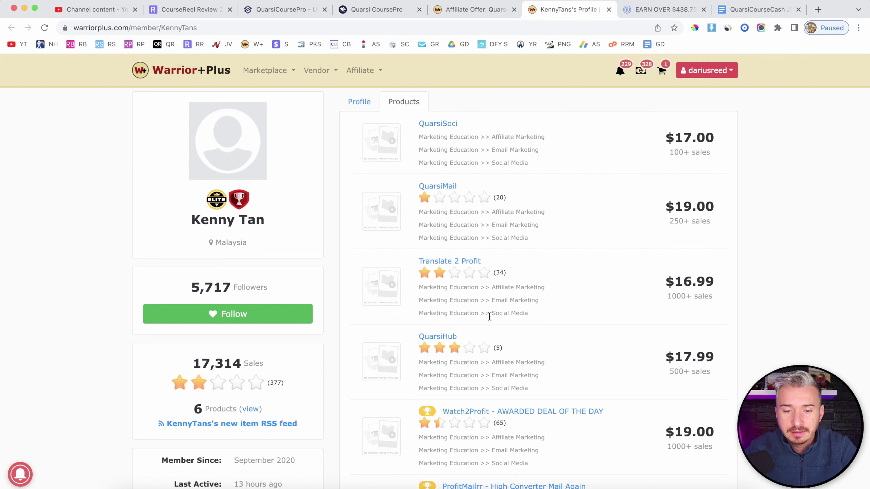
pyautogui.scroll(-3, 501, 364)
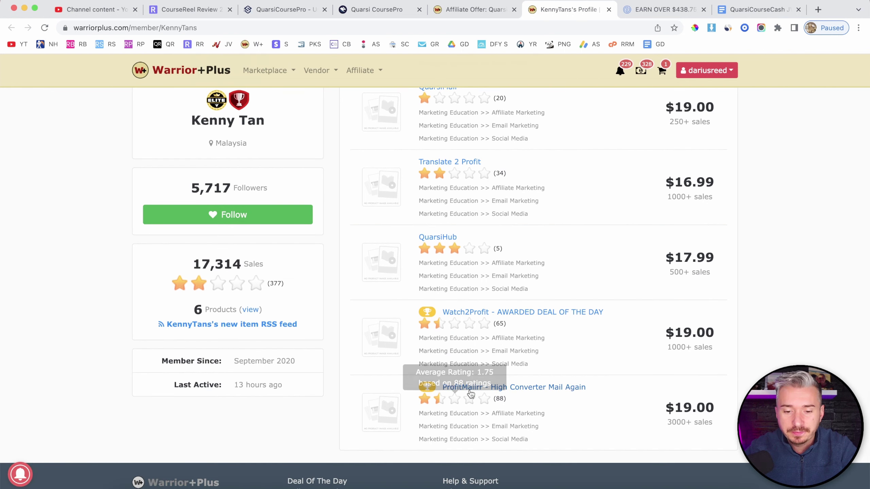
pyautogui.scroll(1, 471, 394)
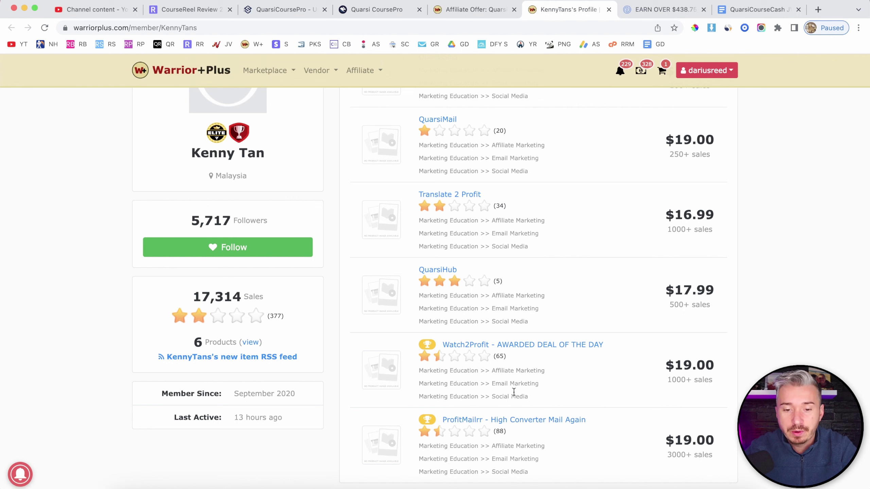
pyautogui.scroll(1, 513, 396)
pyautogui.moveTo(198, 342)
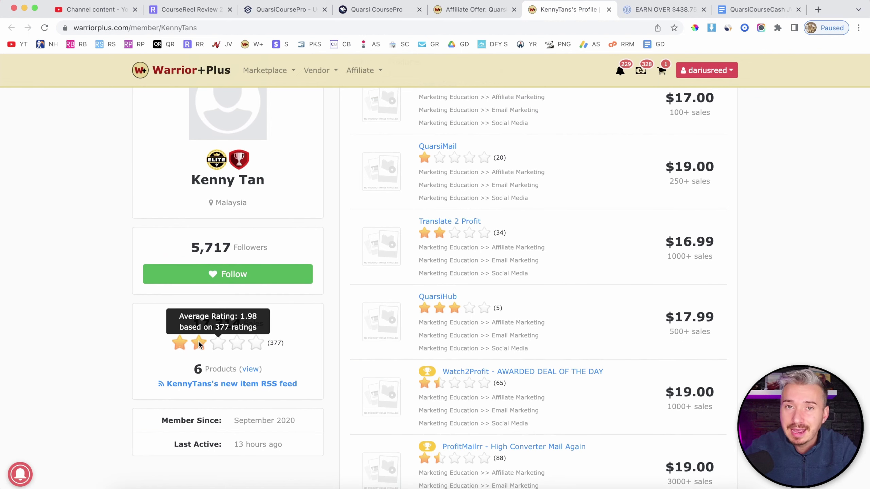
pyautogui.scroll(4, 367, 288)
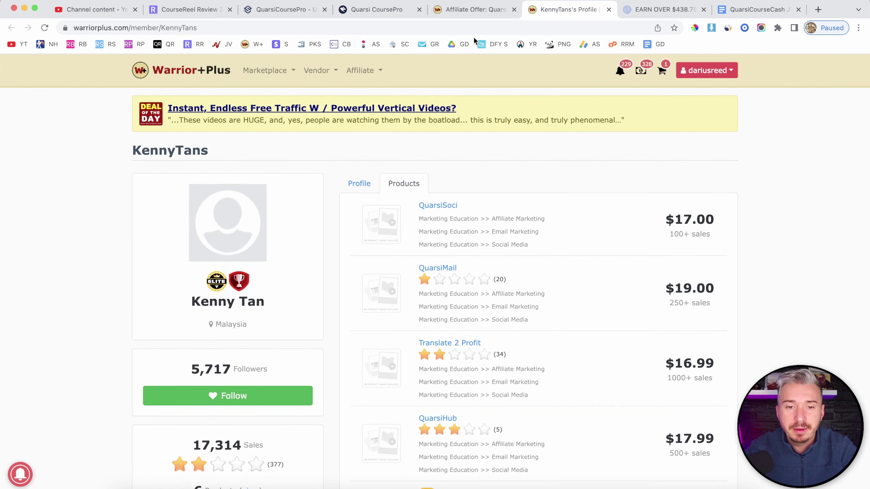
# Step: Compare the sales page and affiliate offer tabs, ending back on the vendor profile
pyautogui.press('super+4')
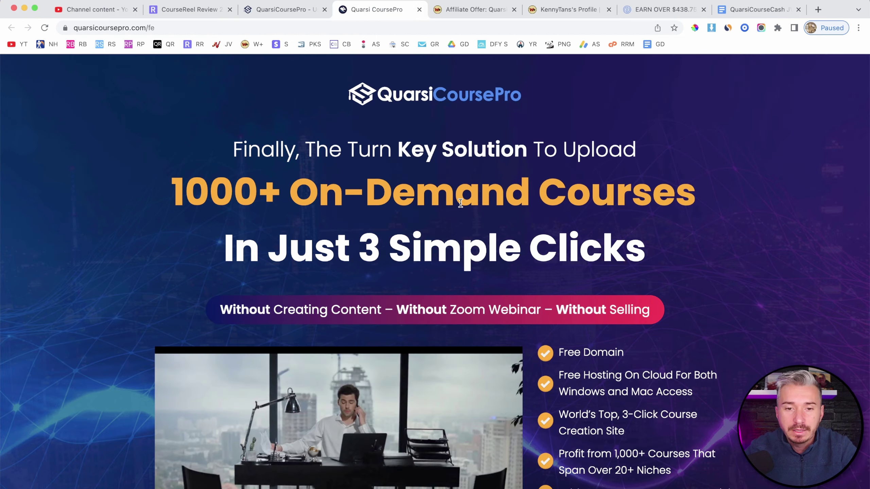
pyautogui.click(467, 10)
pyautogui.click(544, 15)
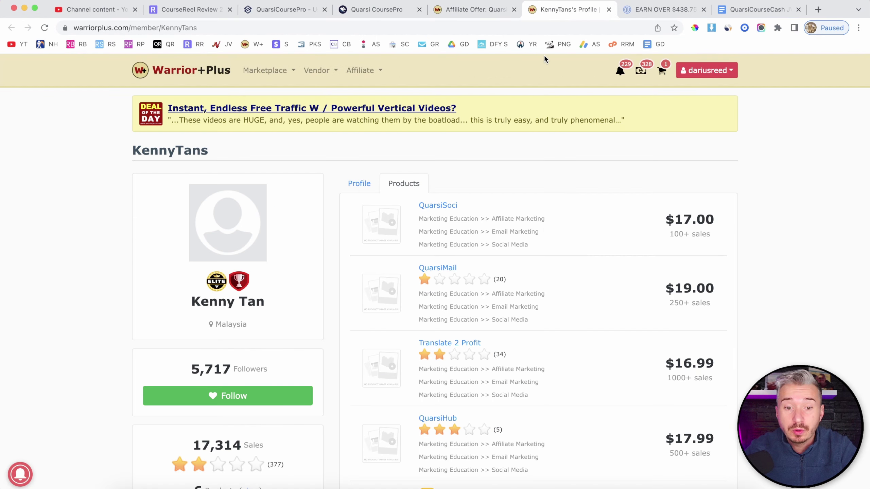
pyautogui.click(381, 15)
pyautogui.click(560, 12)
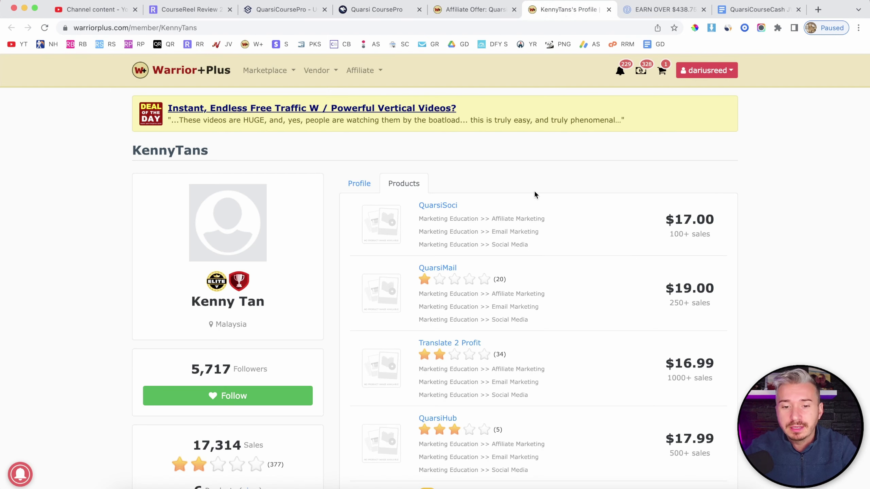
pyautogui.scroll(-5, 535, 194)
pyautogui.scroll(5, 536, 194)
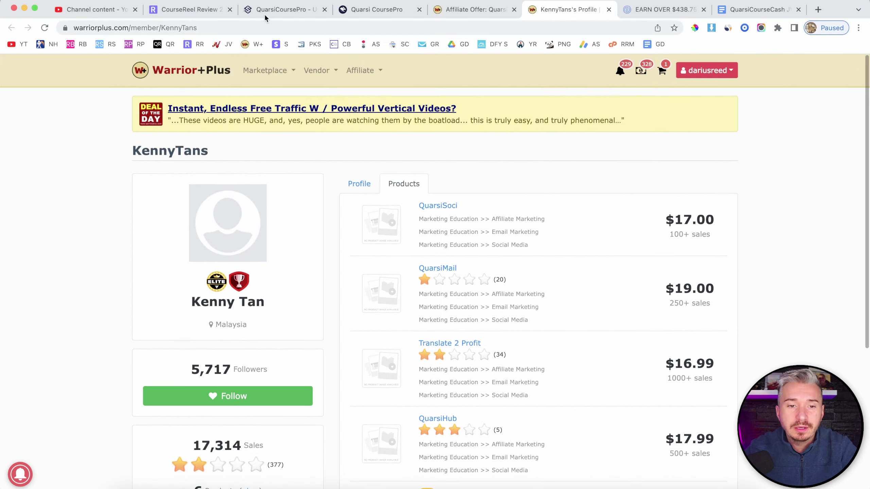
# Step: Switch to the QuarsiCoursePro members dashboard and scroll through it and its sidebar
pyautogui.click(286, 11)
pyautogui.scroll(-3, 282, 287)
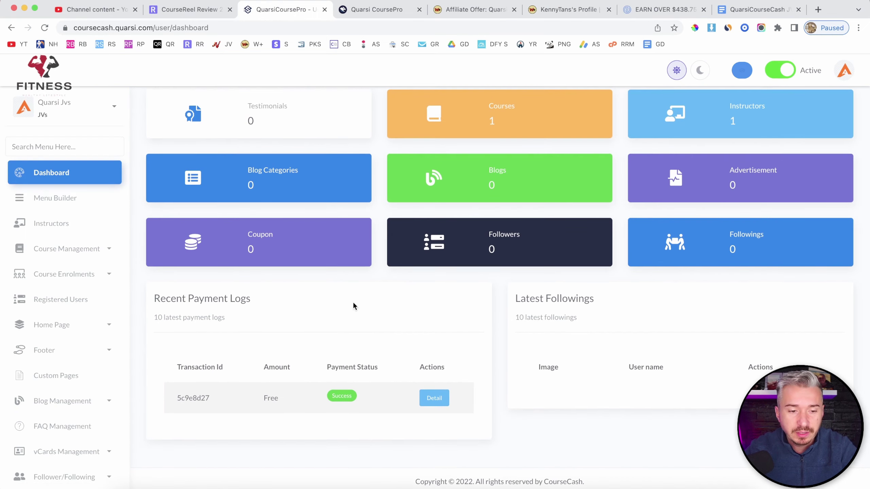
pyautogui.scroll(3, 353, 304)
pyautogui.scroll(-1, 353, 304)
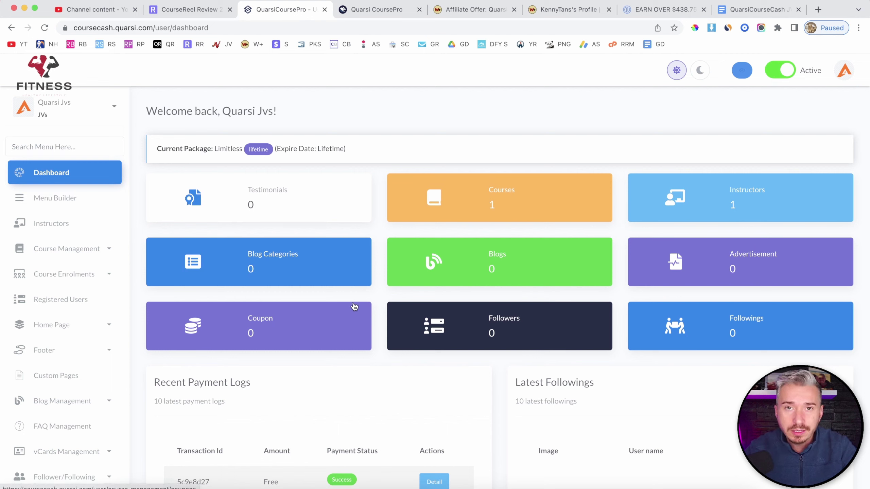
pyautogui.scroll(-2, 423, 269)
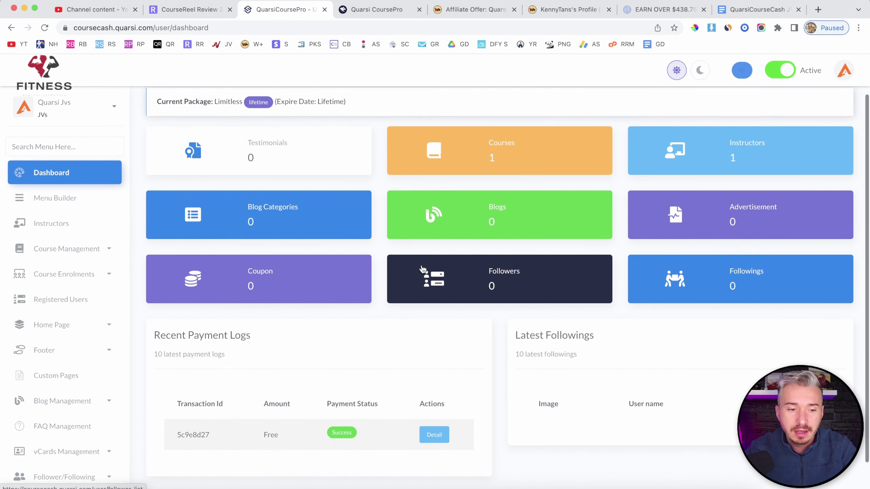
pyautogui.scroll(-10, 95, 299)
pyautogui.scroll(-2, 94, 301)
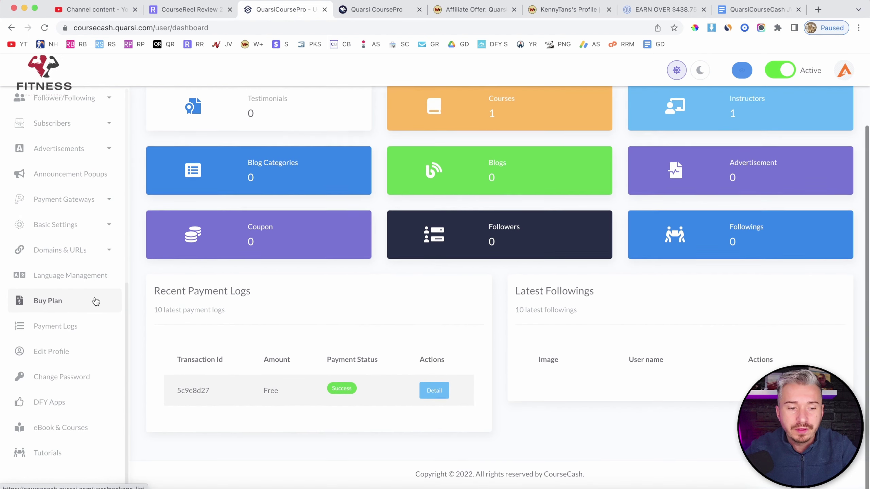
pyautogui.scroll(2, 57, 291)
pyautogui.scroll(-2, 56, 287)
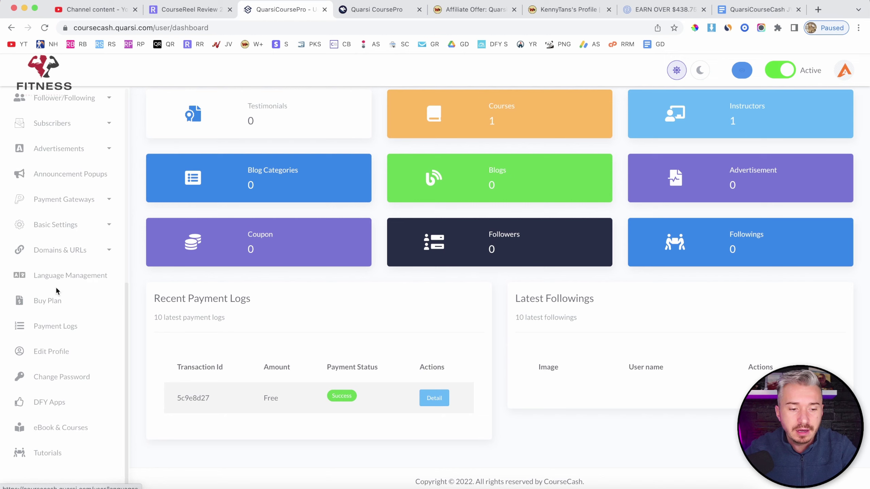
# Step: Open DFY Apps and read through the PLR APPS doc's app sections and Drive links
pyautogui.click(45, 404)
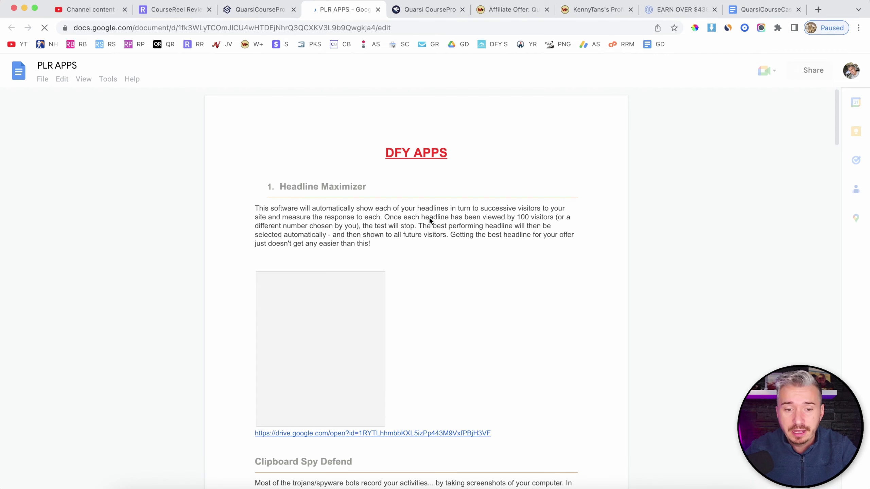
pyautogui.scroll(-6, 429, 216)
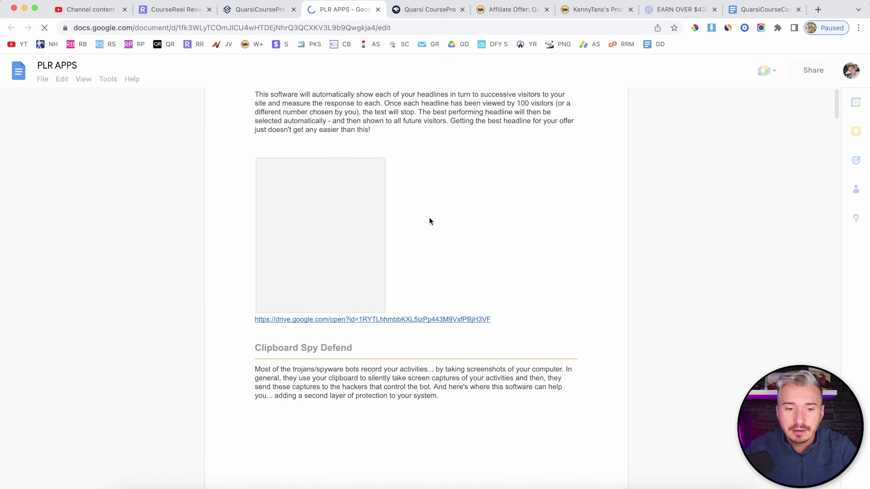
pyautogui.scroll(4, 429, 218)
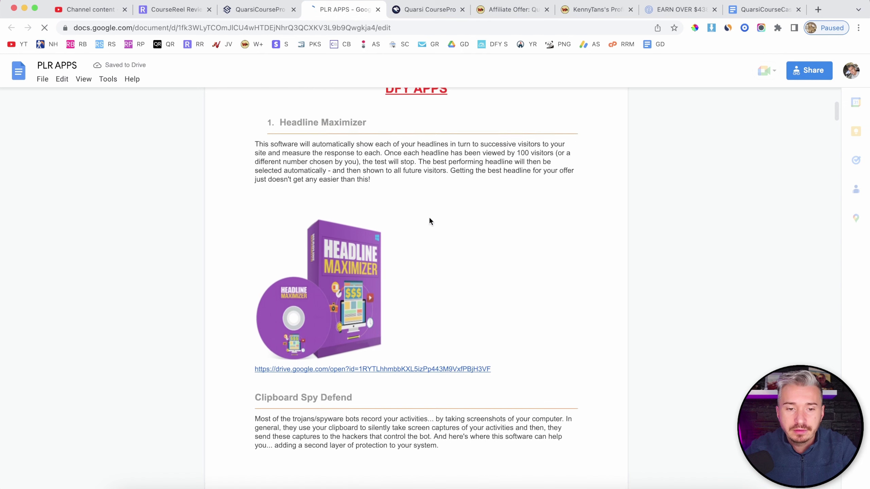
pyautogui.scroll(-12, 440, 235)
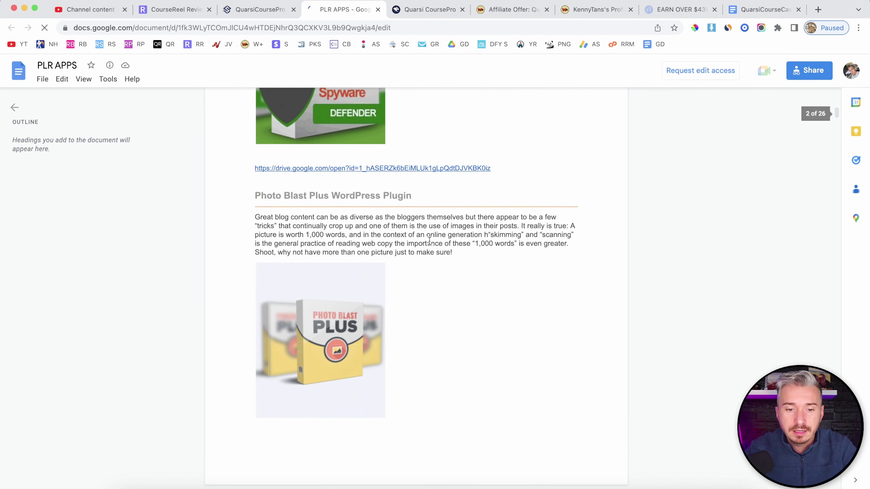
pyautogui.scroll(-20, 429, 241)
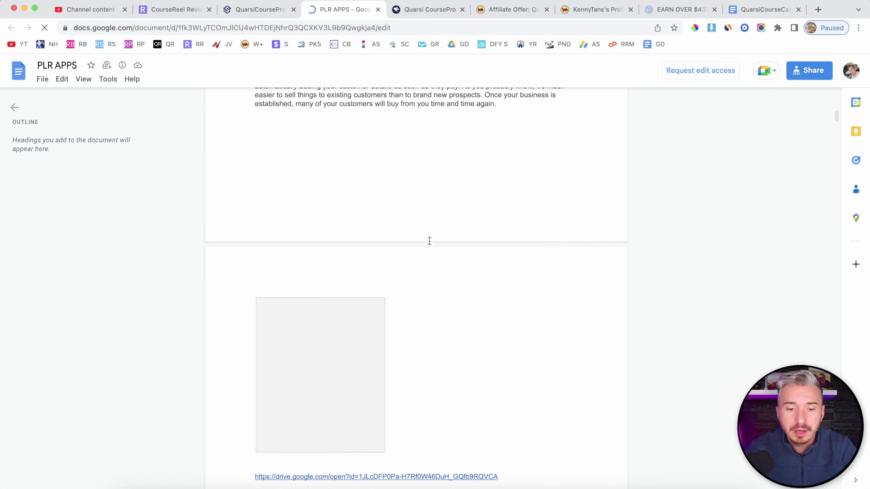
pyautogui.scroll(-5, 429, 241)
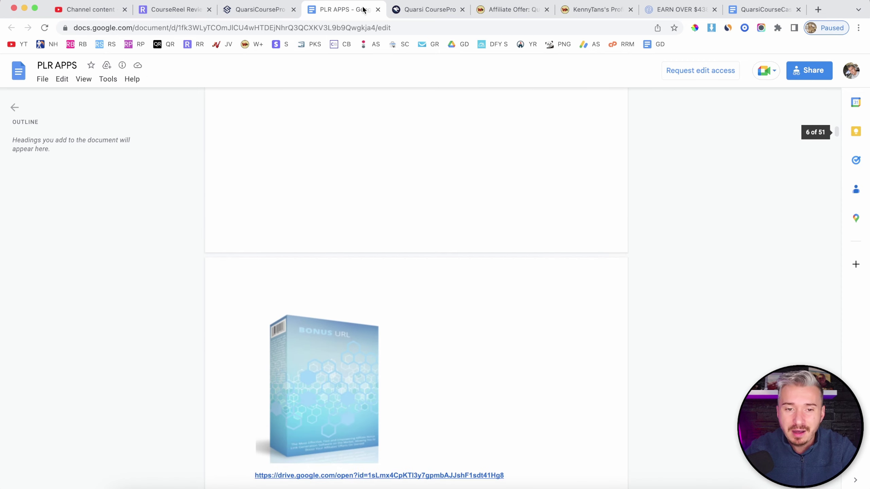
# Step: Close the PLR APPS document and open the eBooks & Courses folder in Drive
pyautogui.click(379, 10)
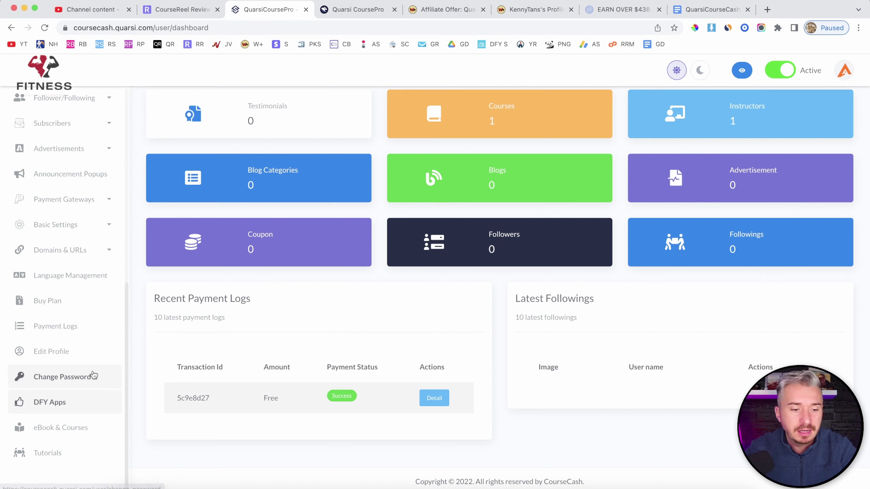
pyautogui.click(60, 427)
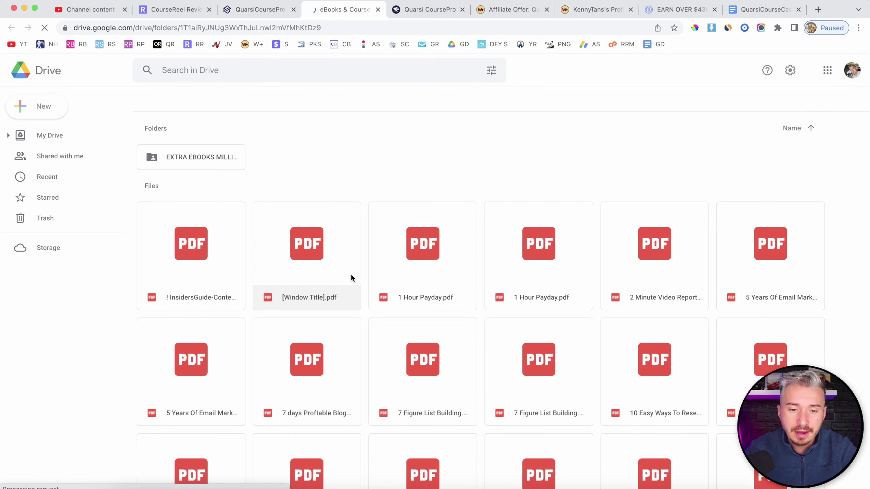
pyautogui.scroll(-4, 434, 205)
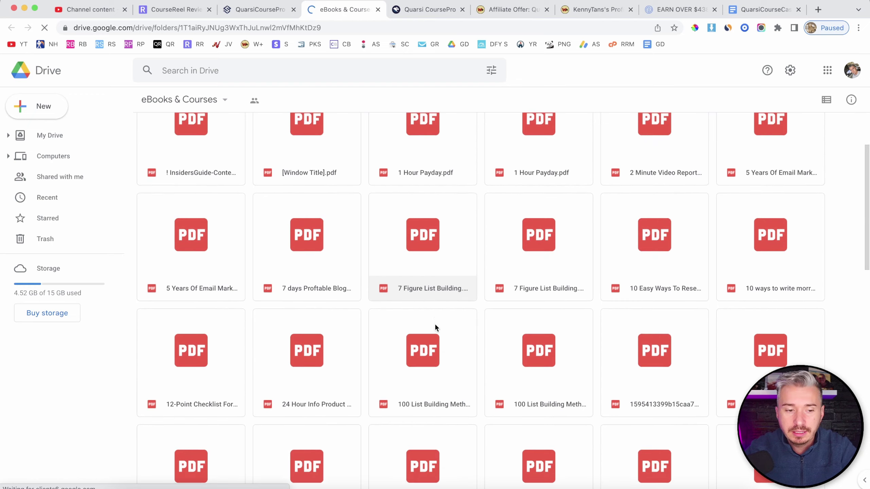
pyautogui.scroll(-15, 435, 323)
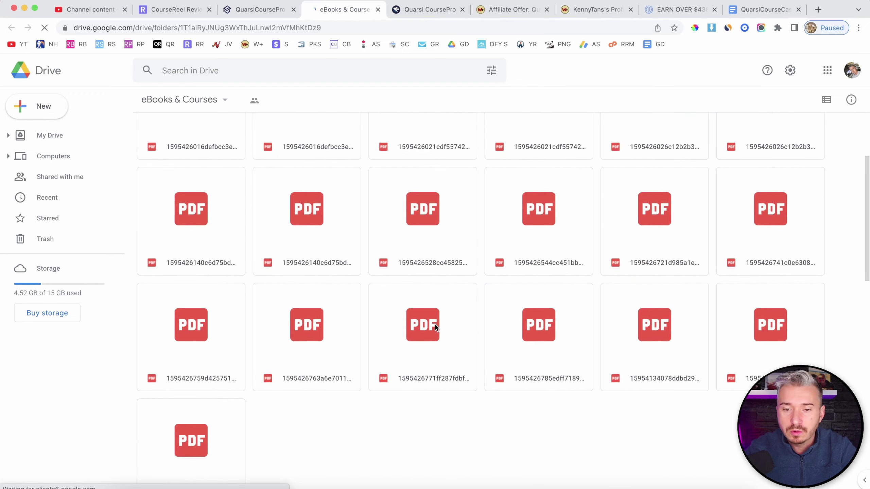
pyautogui.scroll(-3, 435, 327)
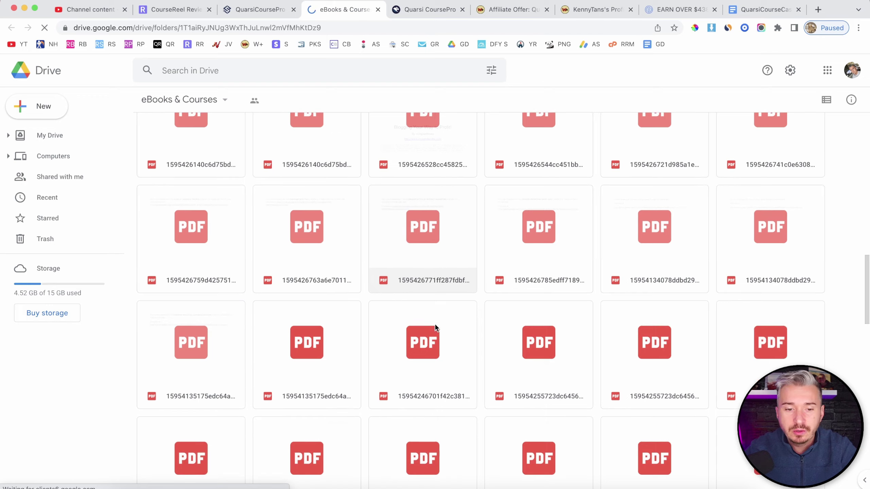
pyautogui.scroll(-3, 435, 324)
pyautogui.scroll(4, 435, 324)
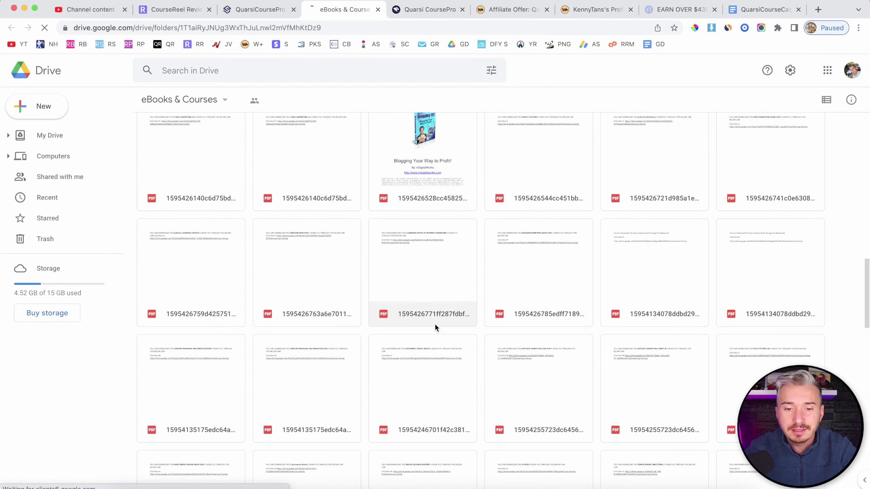
# Step: Scroll through the PDFs in the eBooks & Courses folder
pyautogui.scroll(-5, 418, 263)
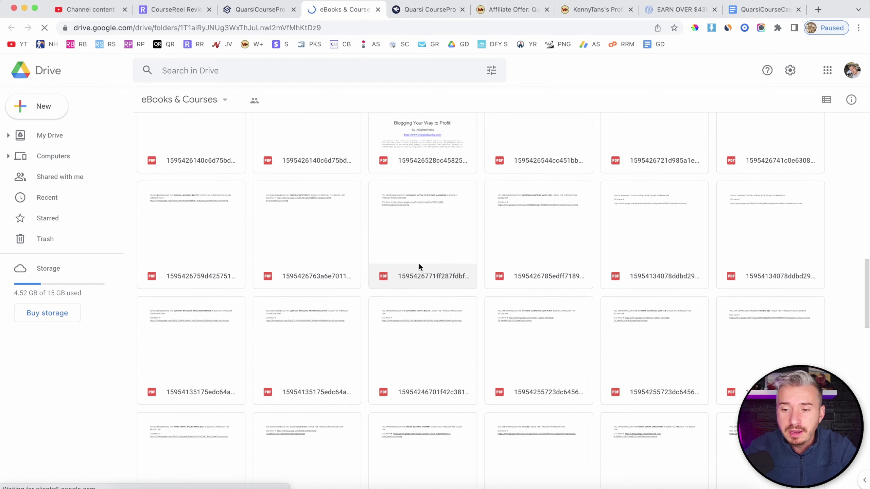
pyautogui.scroll(-12, 512, 313)
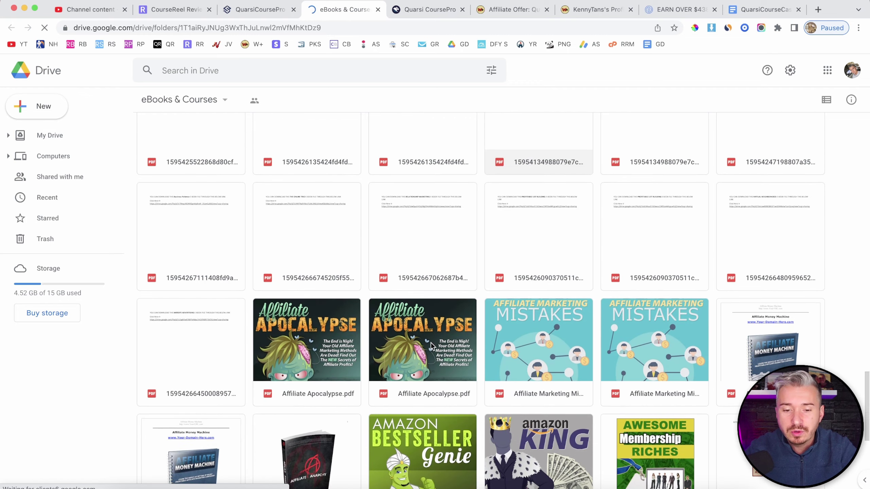
pyautogui.scroll(-10, 517, 312)
pyautogui.scroll(-10, 525, 307)
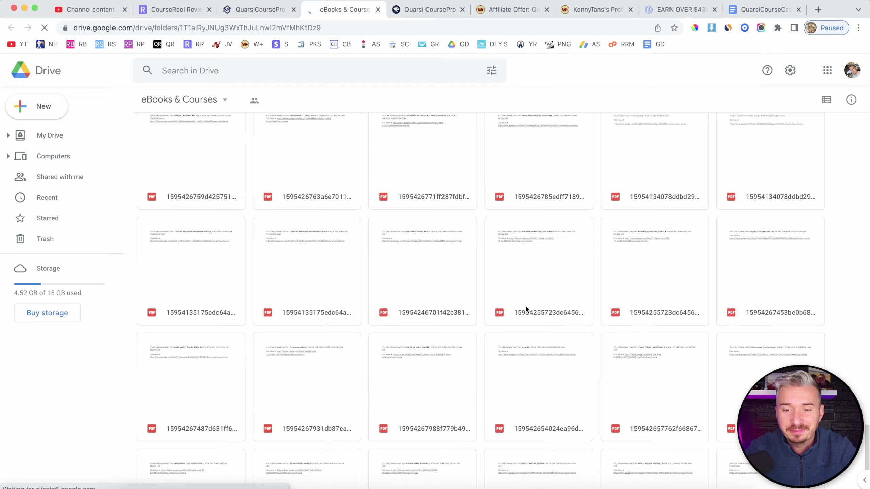
pyautogui.scroll(15, 325, 301)
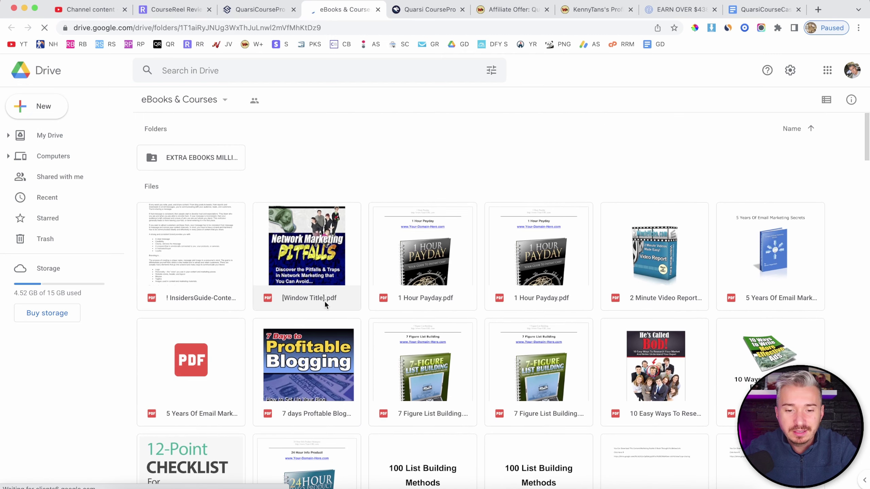
pyautogui.scroll(-8, 428, 366)
pyautogui.scroll(-5, 522, 323)
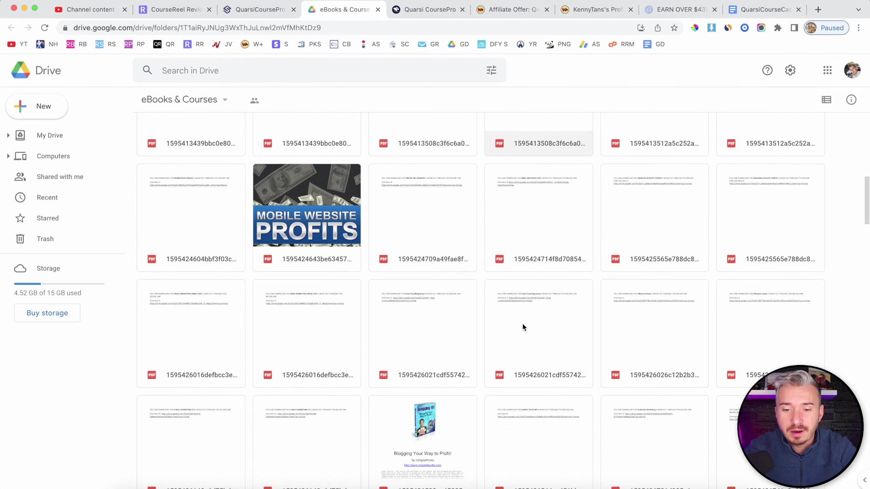
pyautogui.scroll(15, 454, 114)
pyautogui.scroll(2, 455, 117)
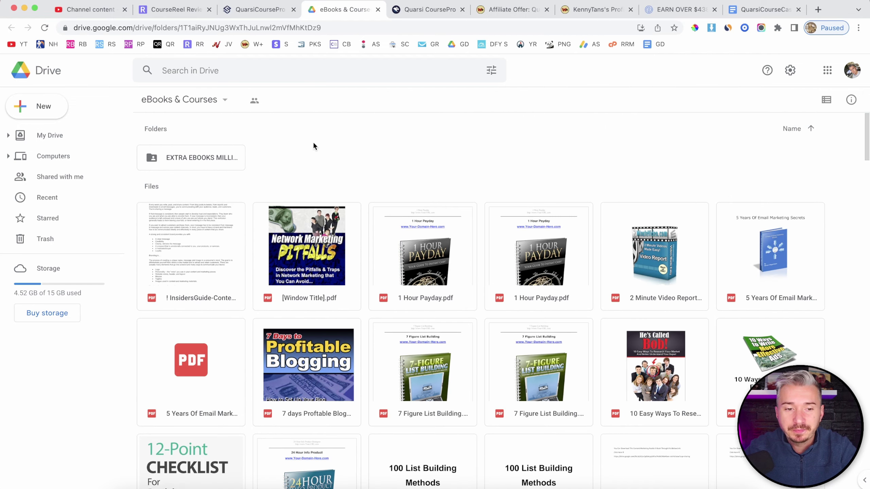
# Step: Close the Drive folder and open the public Fitness site from the dashboard's view-site button
pyautogui.click(378, 10)
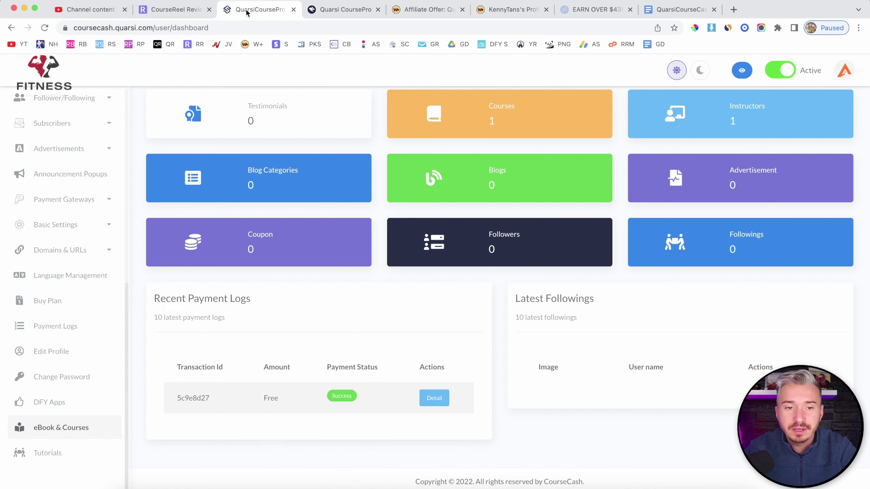
pyautogui.scroll(3, 346, 248)
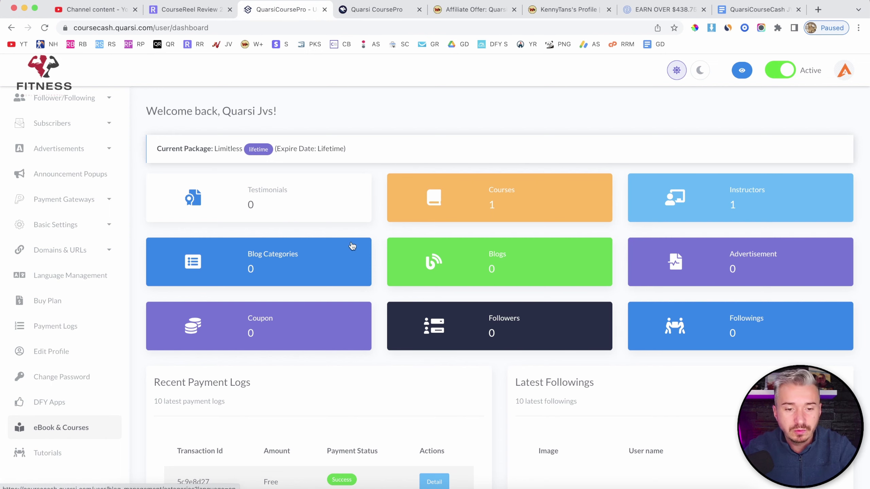
pyautogui.scroll(-2, 385, 272)
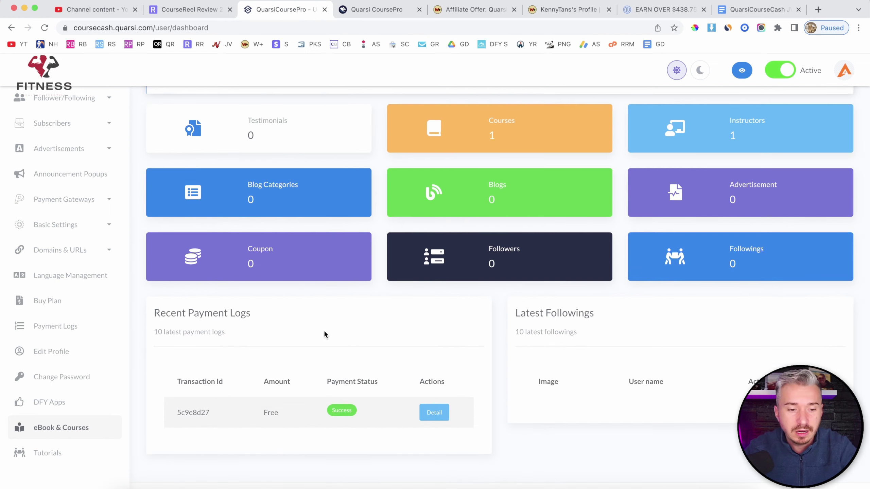
pyautogui.scroll(3, 324, 334)
pyautogui.scroll(10, 111, 383)
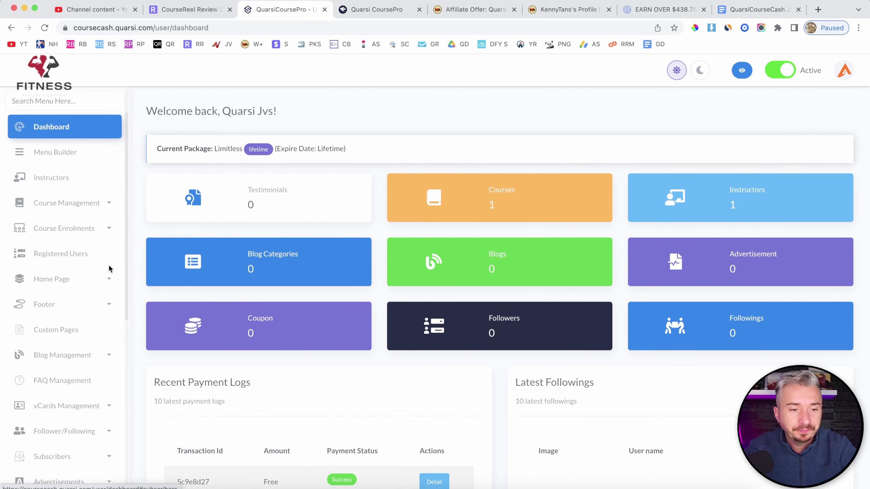
pyautogui.click(742, 71)
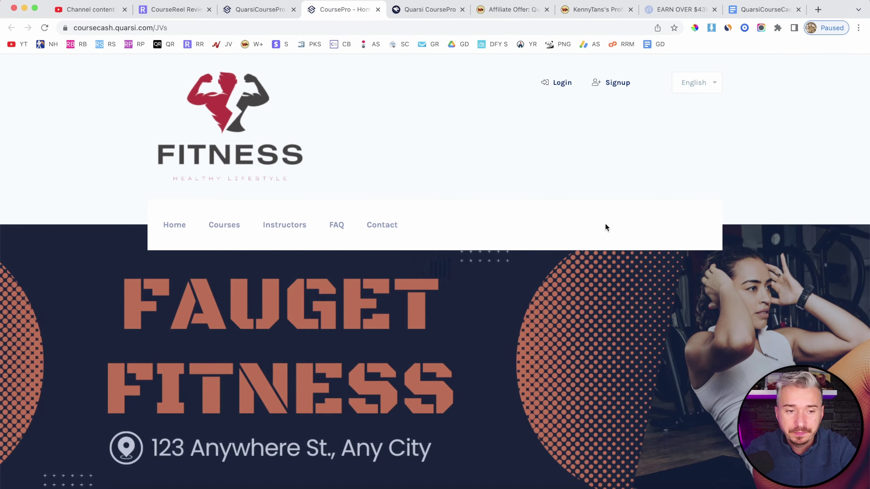
# Step: Scroll the public Fauget Fitness site down to its footer
pyautogui.scroll(-1, 381, 221)
pyautogui.scroll(1, 351, 148)
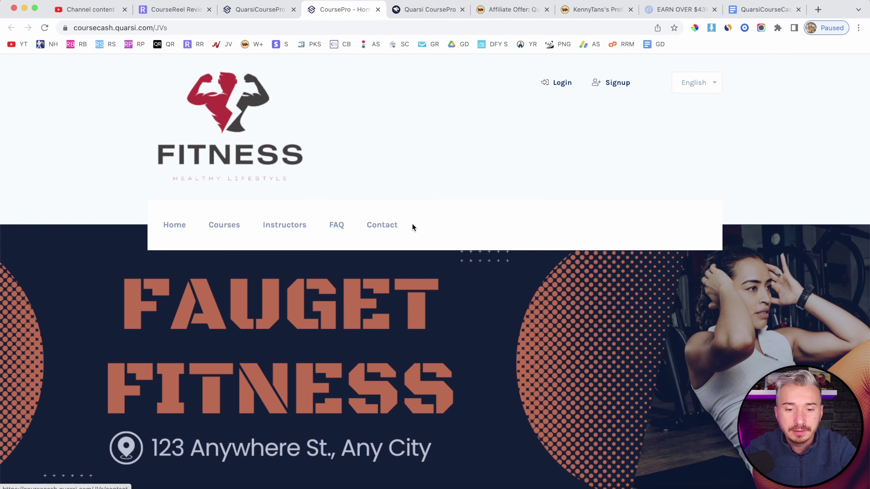
pyautogui.scroll(-3, 412, 226)
pyautogui.scroll(-3, 413, 226)
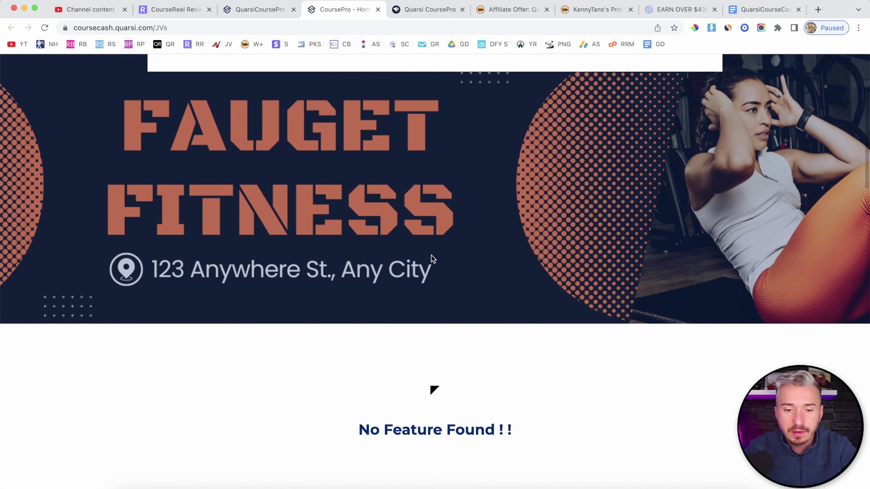
pyautogui.scroll(-5, 431, 255)
pyautogui.scroll(-5, 461, 246)
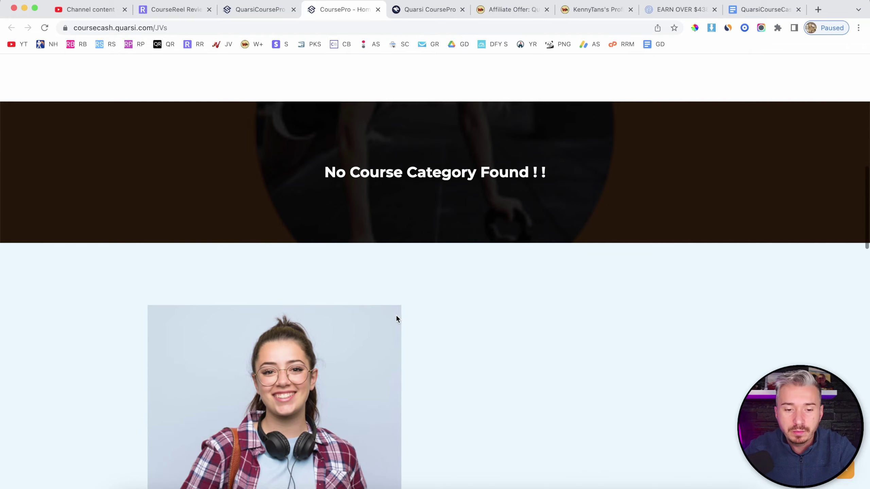
pyautogui.scroll(-20, 502, 274)
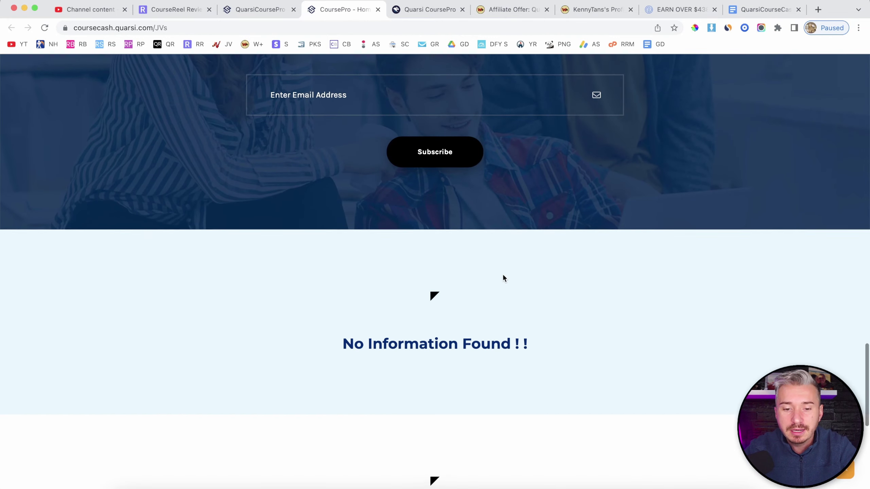
pyautogui.scroll(-10, 503, 275)
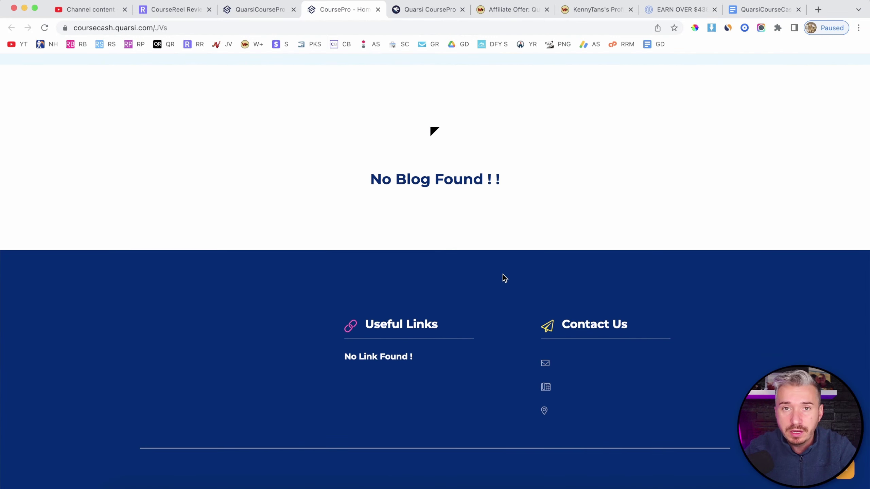
pyautogui.scroll(20, 502, 275)
pyautogui.press('super+w')
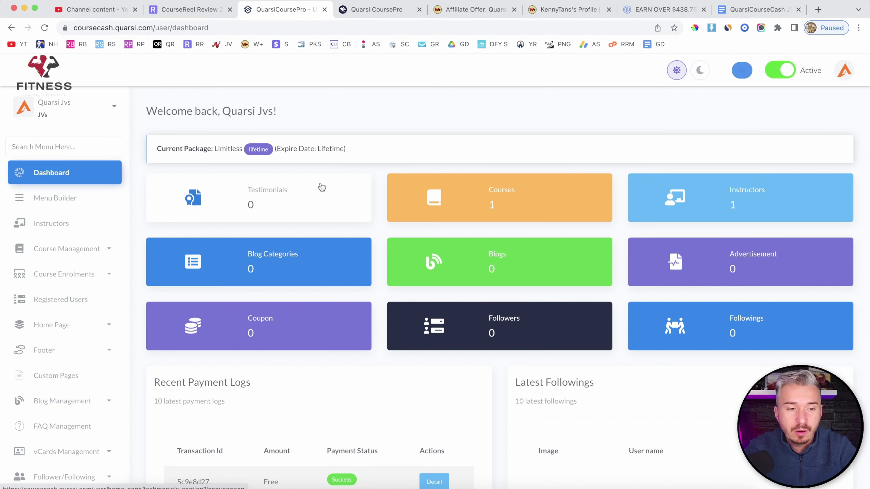
pyautogui.scroll(-3, 57, 285)
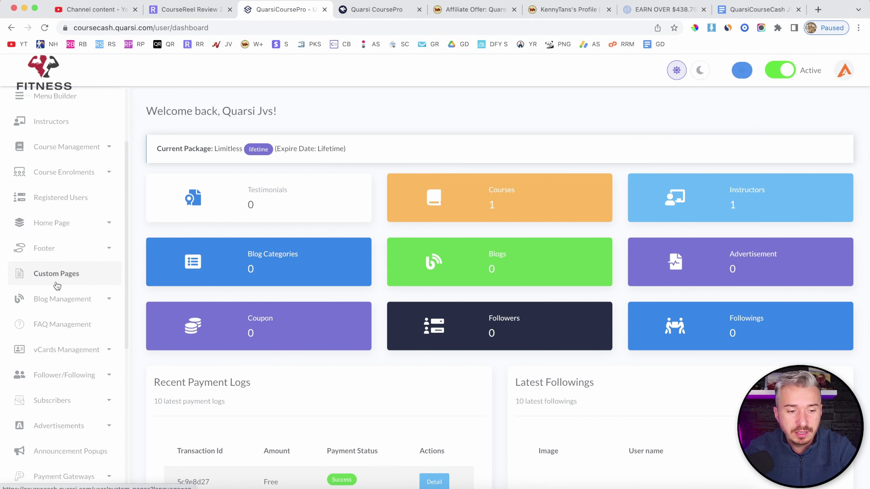
pyautogui.scroll(-8, 57, 286)
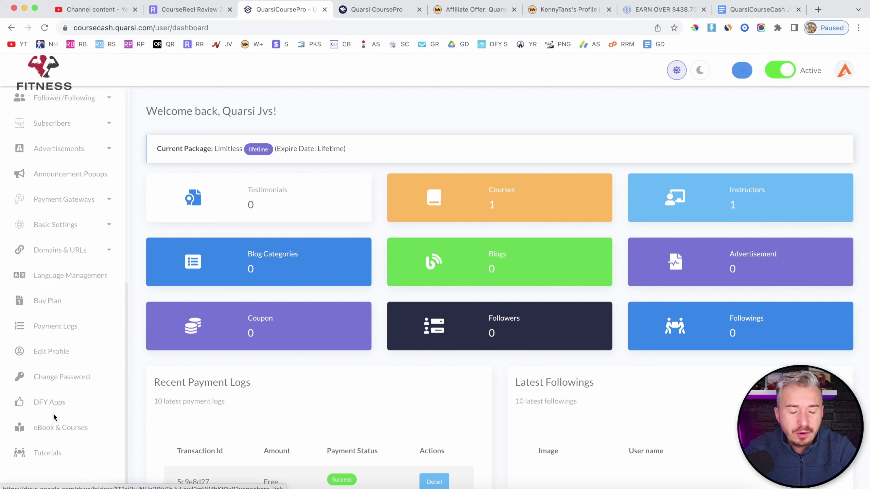
pyautogui.scroll(5, 60, 278)
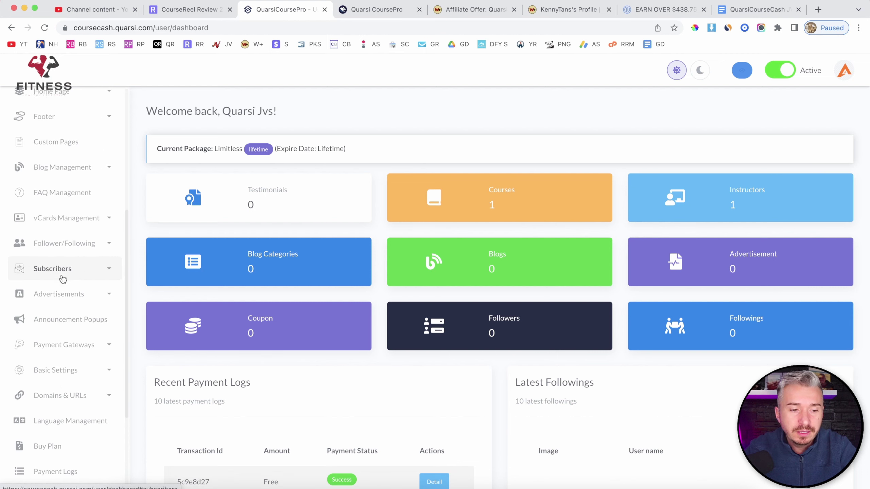
pyautogui.scroll(8, 63, 279)
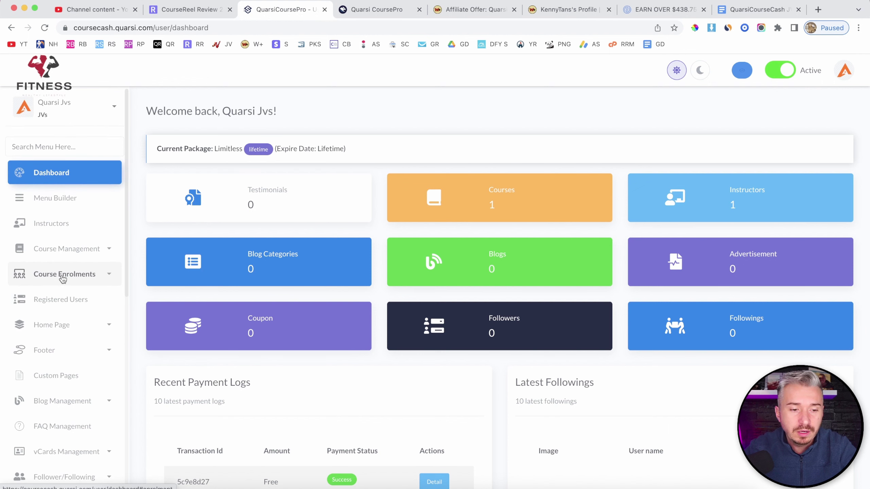
pyautogui.scroll(-3, 63, 279)
pyautogui.scroll(-4, 62, 395)
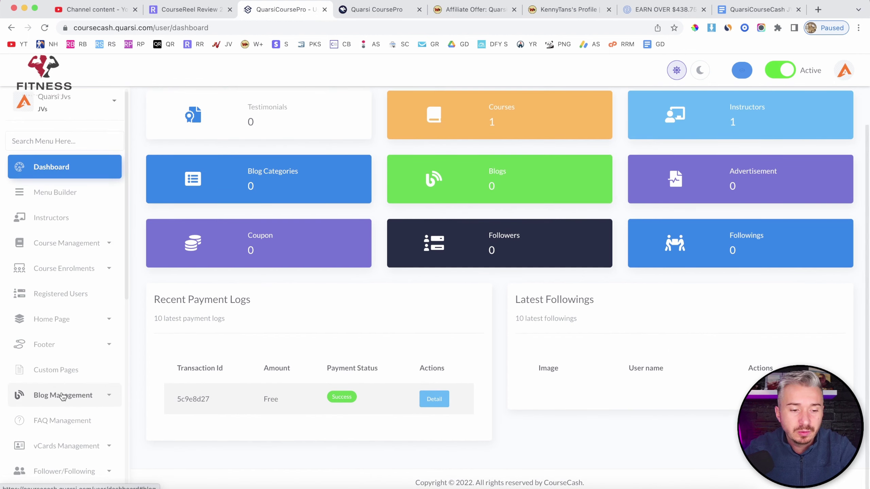
pyautogui.scroll(-2, 76, 324)
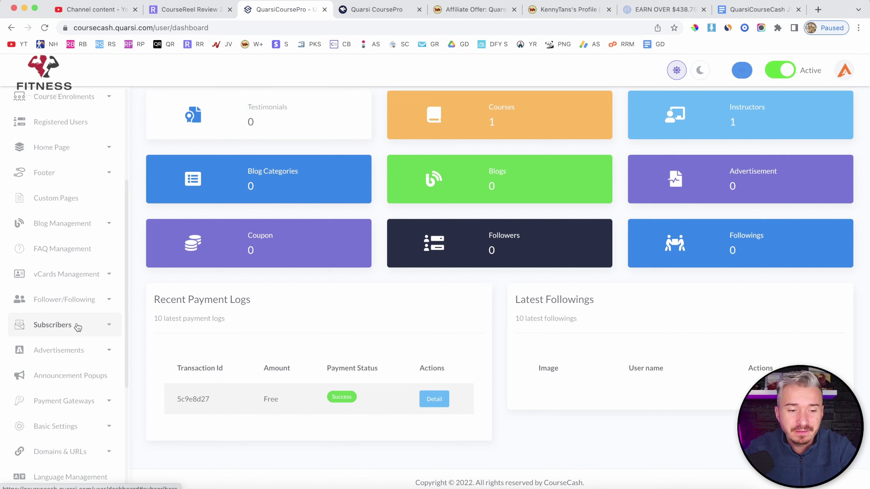
pyautogui.scroll(-1, 65, 277)
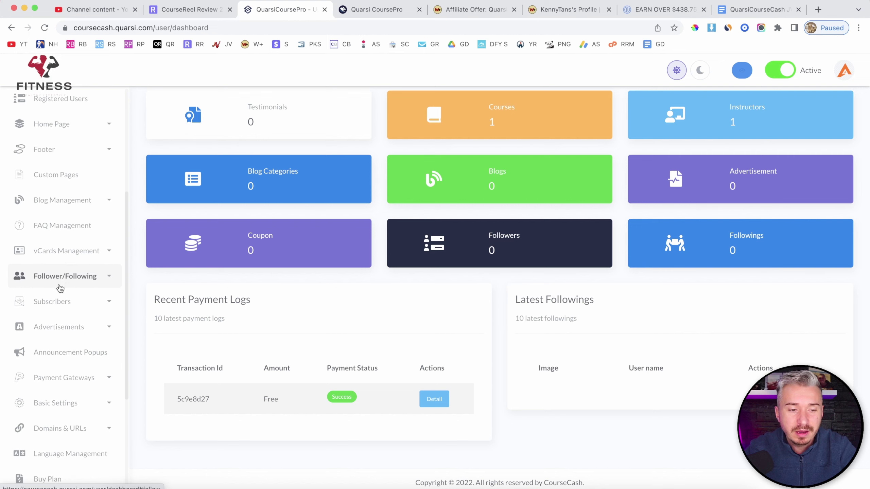
pyautogui.click(60, 283)
pyautogui.click(60, 283)
pyautogui.scroll(-2, 65, 283)
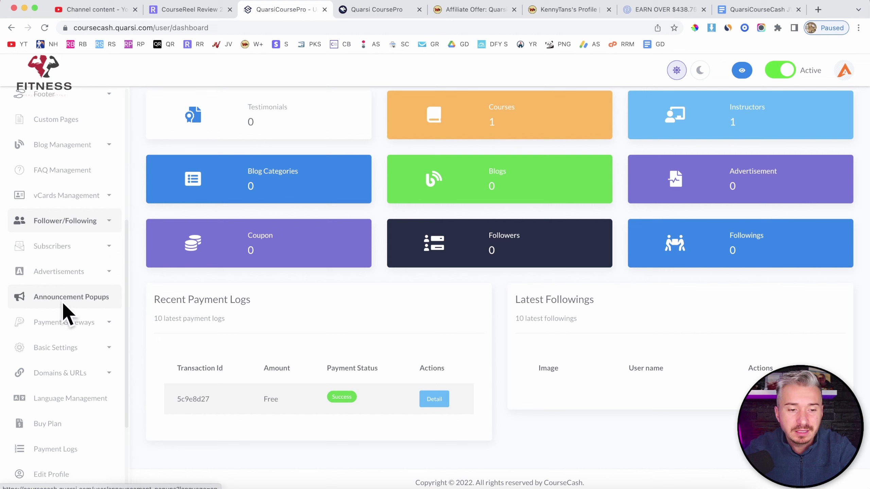
pyautogui.scroll(-2, 64, 306)
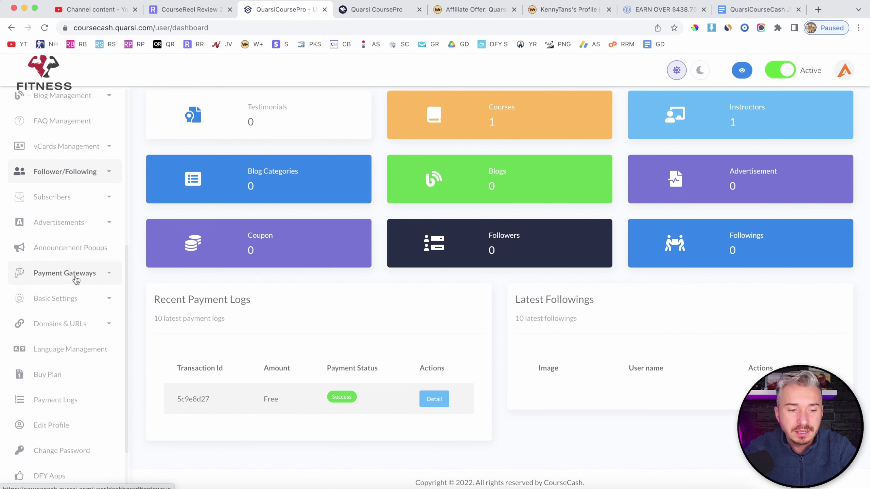
pyautogui.scroll(-3, 81, 278)
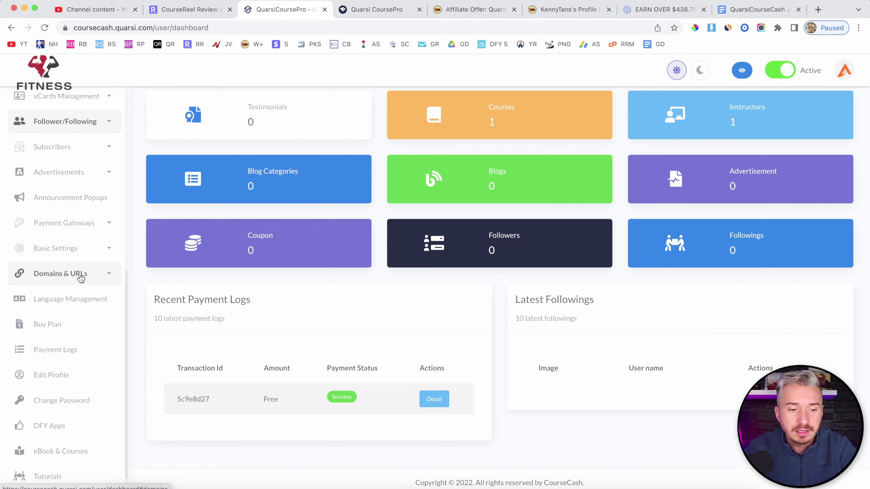
# Step: Expand Basic Settings and Advertisements in the sidebar and scroll through their pages
pyautogui.click(48, 242)
pyautogui.scroll(-4, 63, 318)
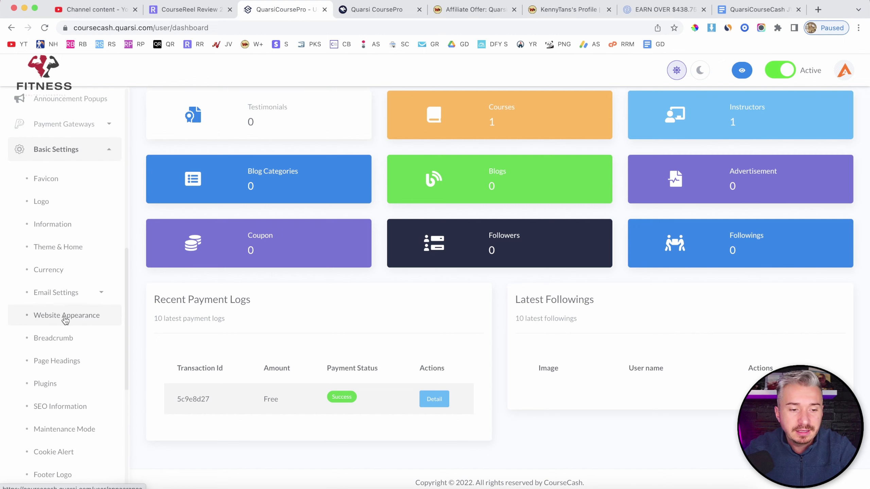
pyautogui.click(72, 151)
pyautogui.click(71, 151)
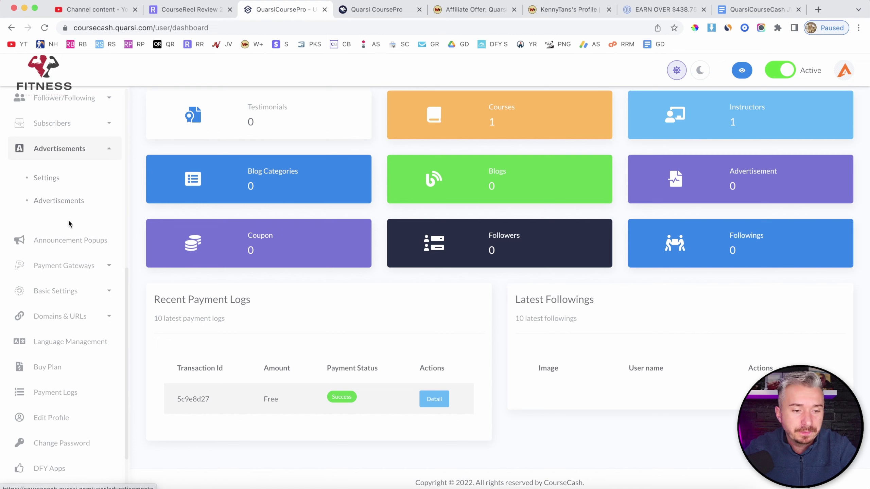
pyautogui.click(59, 291)
pyautogui.scroll(-3, 62, 295)
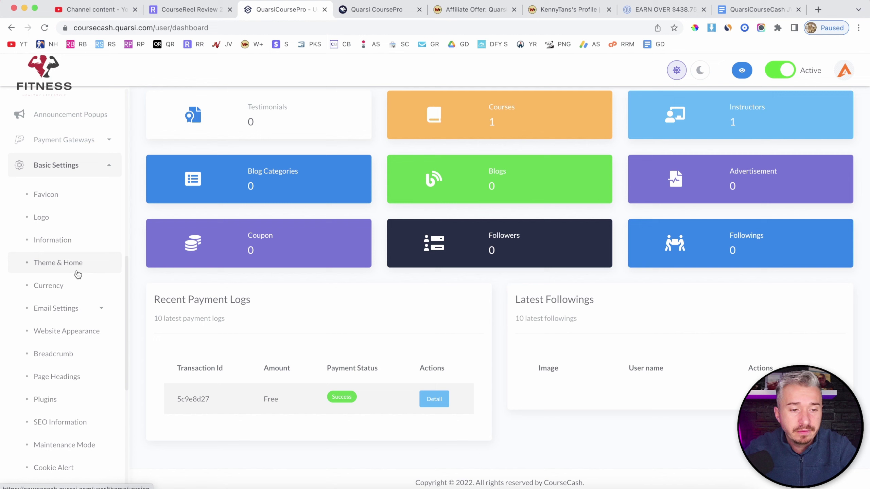
pyautogui.scroll(-2, 58, 330)
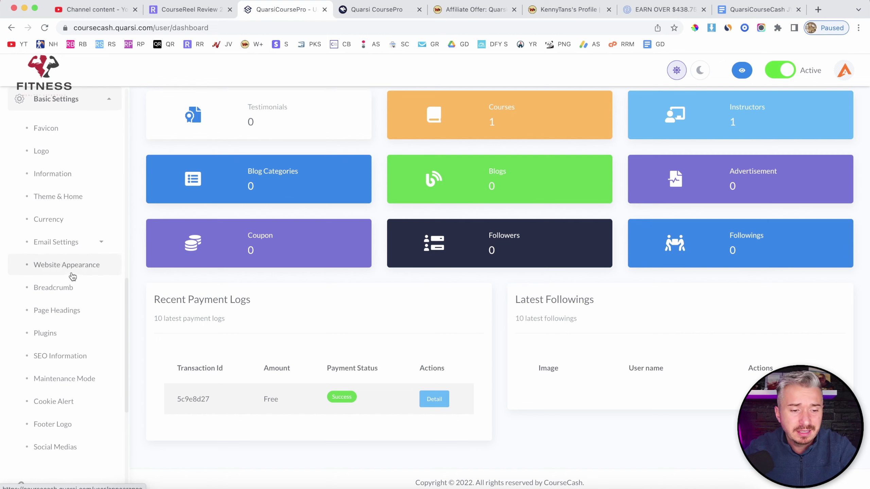
pyautogui.scroll(-1, 73, 277)
pyautogui.scroll(-1, 73, 280)
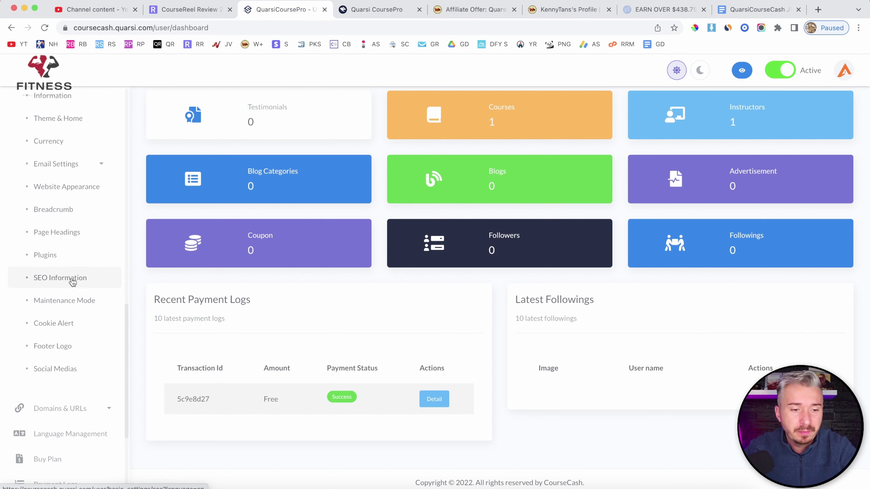
pyautogui.scroll(-2, 79, 250)
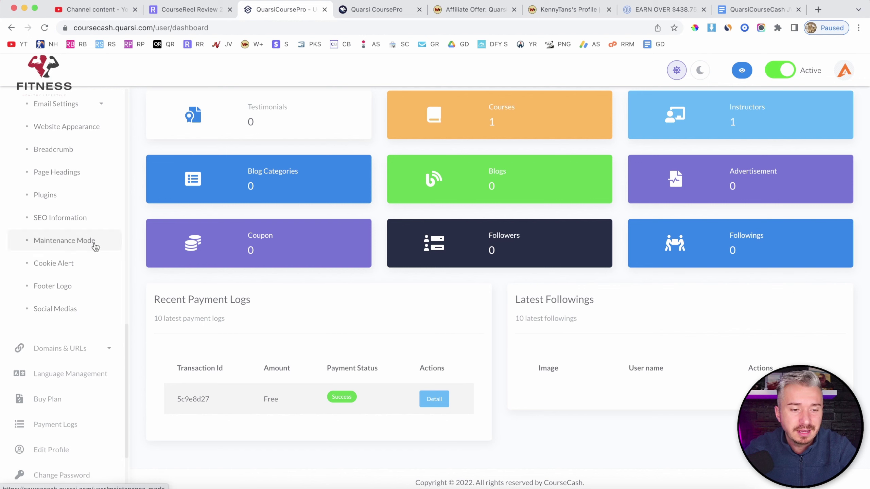
pyautogui.scroll(-3, 63, 274)
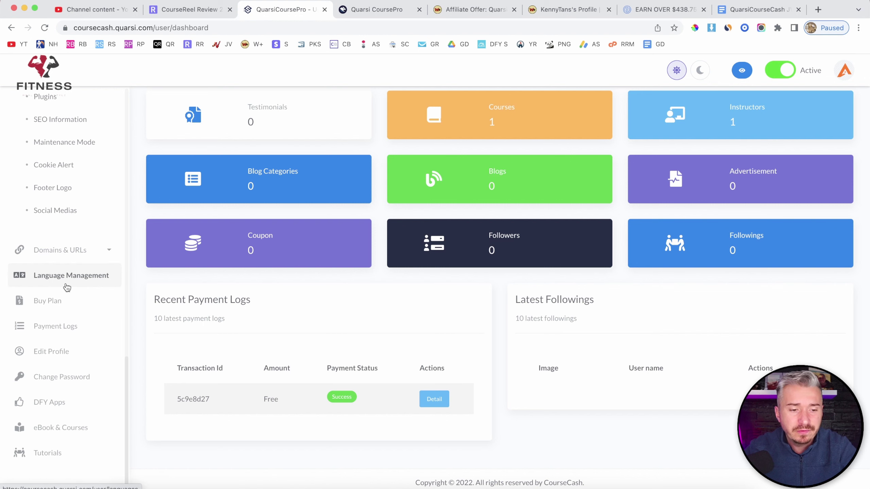
# Step: Expand the Domains & URLs options and scroll back up the sidebar
pyautogui.click(72, 249)
pyautogui.scroll(-2, 85, 277)
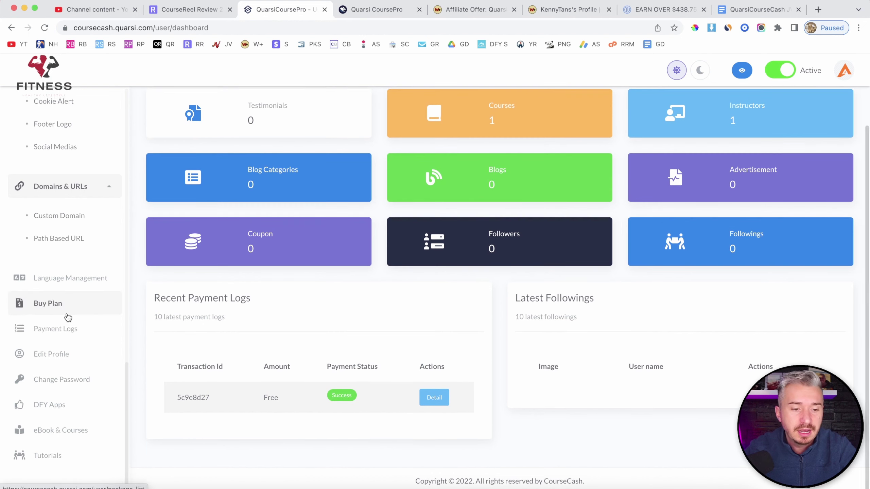
pyautogui.scroll(10, 67, 313)
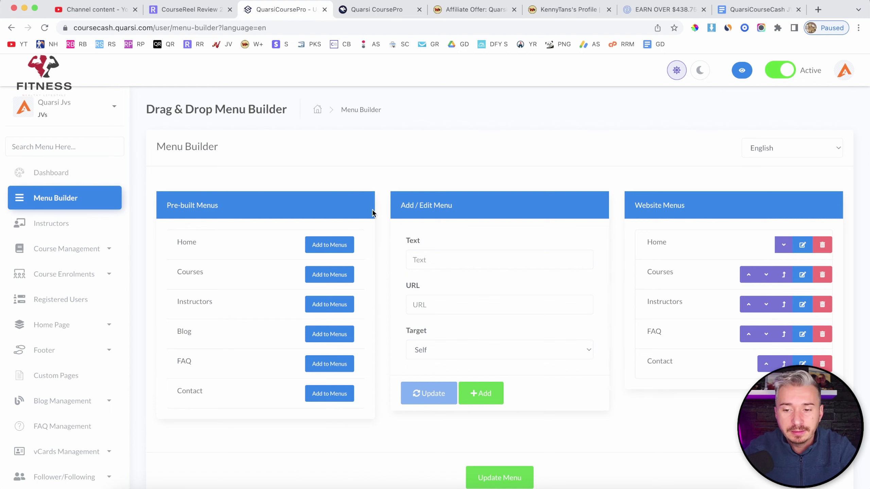
# Step: Expand Course Management in the sidebar to reveal its Courses entry
pyautogui.scroll(-3, 372, 209)
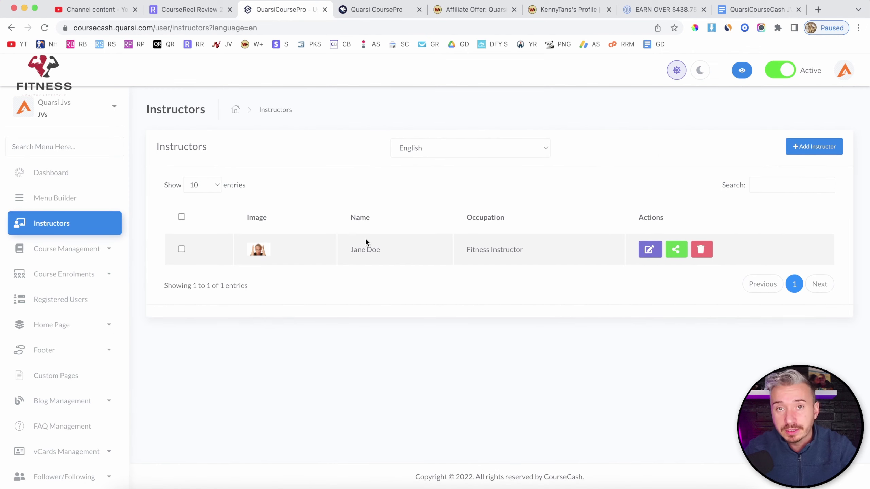
pyautogui.click(96, 249)
pyautogui.scroll(-1, 93, 249)
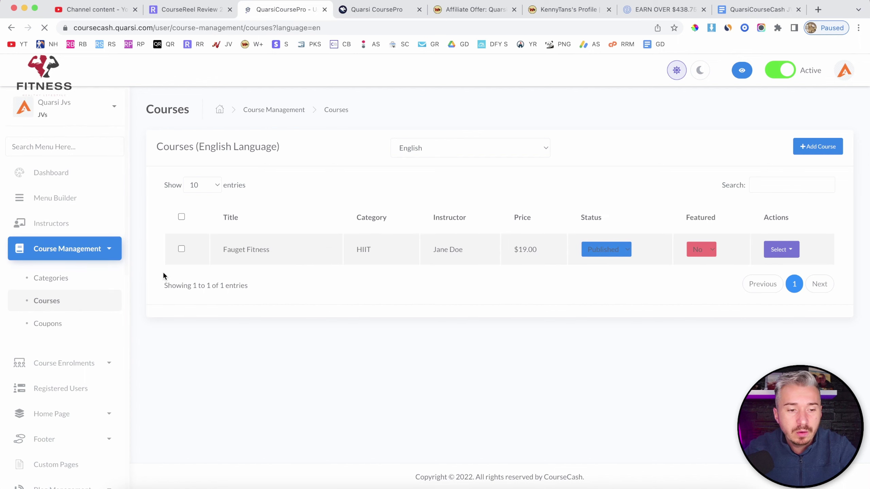
# Step: Open the Add Course form and scroll through its title, category and description fields
pyautogui.click(814, 154)
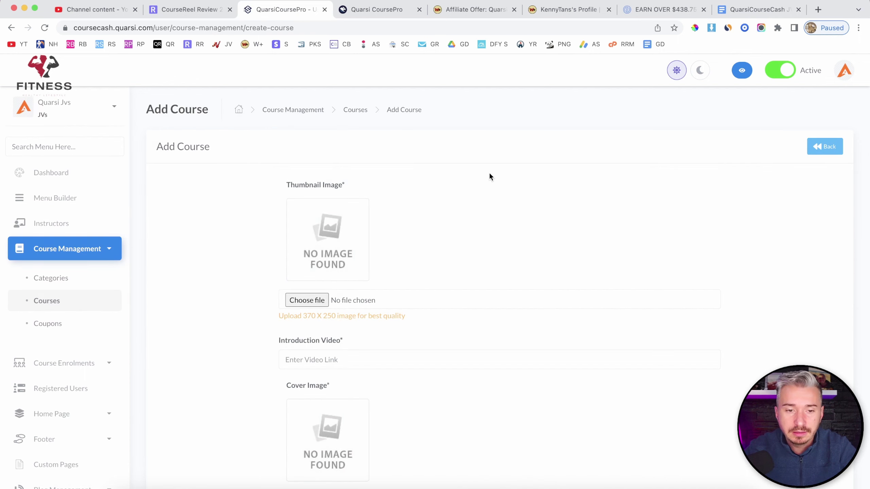
pyautogui.scroll(-2, 489, 176)
pyautogui.scroll(2, 489, 177)
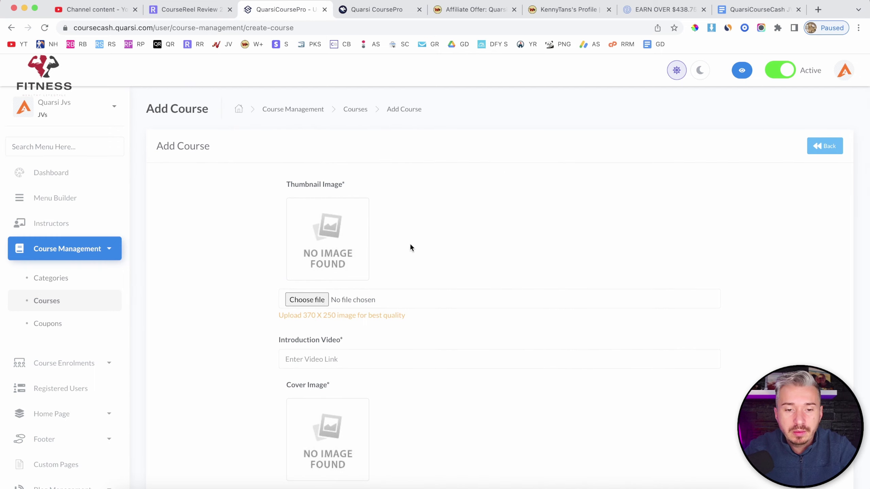
pyautogui.scroll(-2, 465, 240)
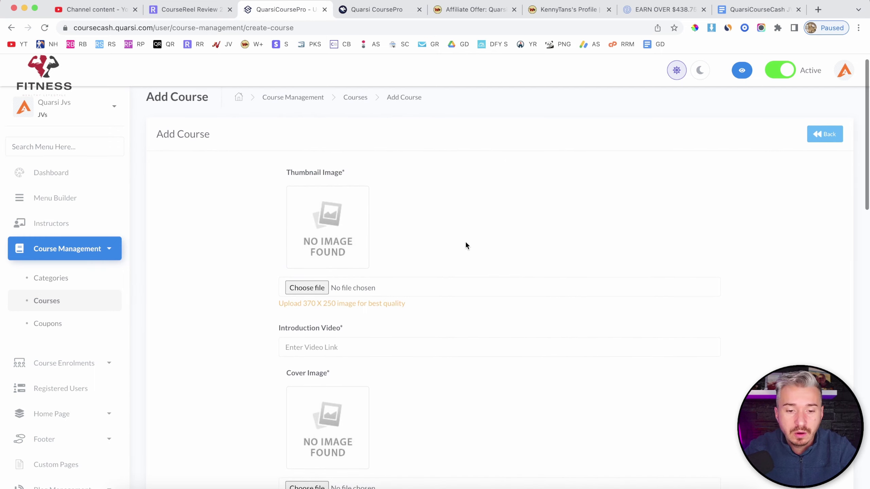
pyautogui.scroll(-1, 348, 202)
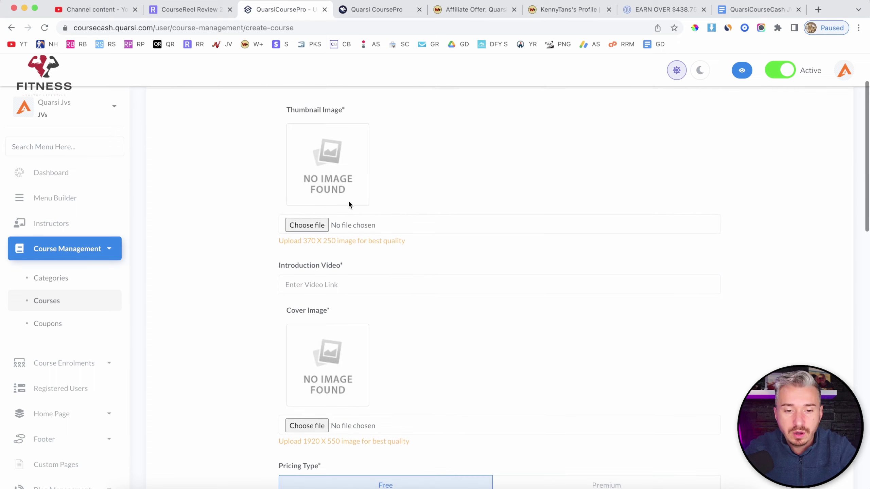
pyautogui.scroll(-3, 412, 247)
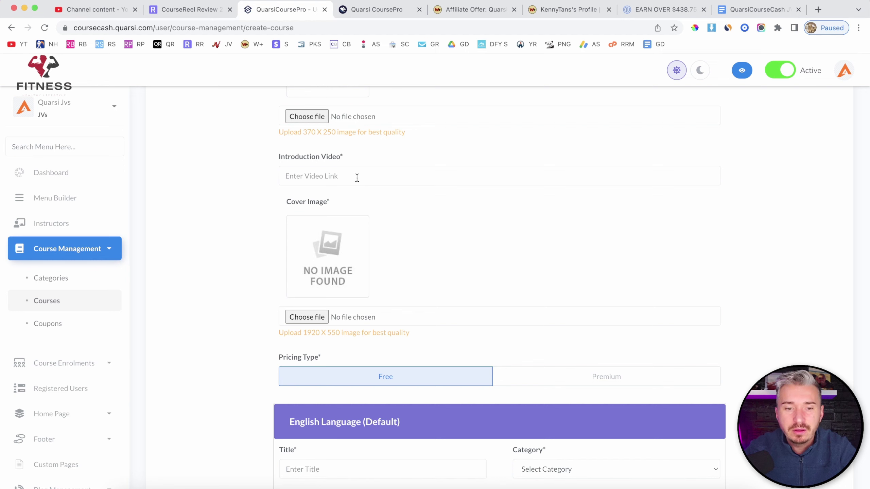
pyautogui.scroll(-1, 392, 205)
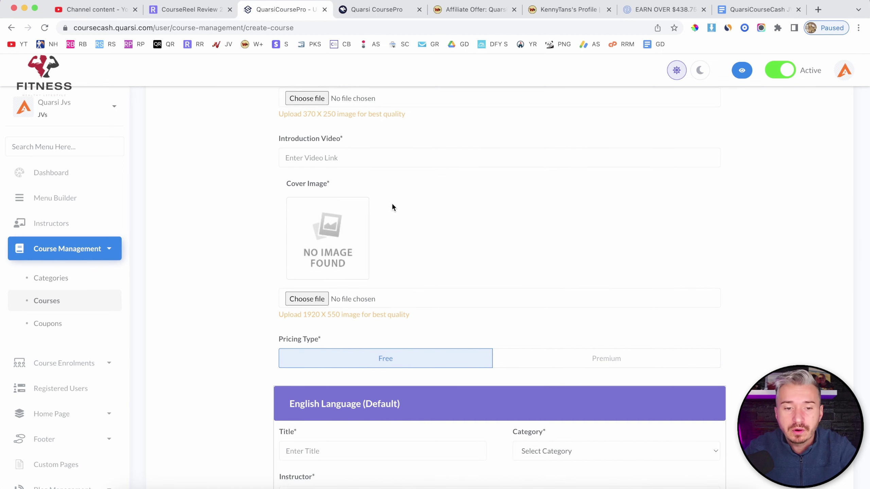
pyautogui.scroll(1, 392, 206)
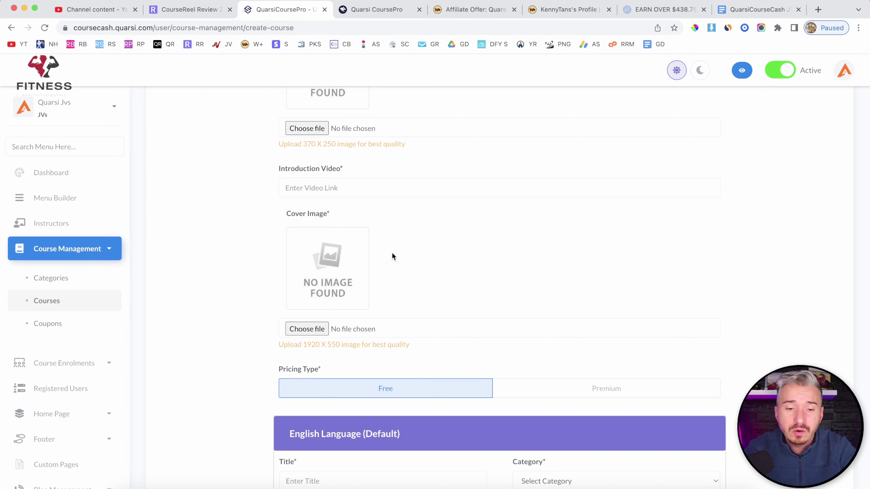
pyautogui.scroll(-1, 393, 207)
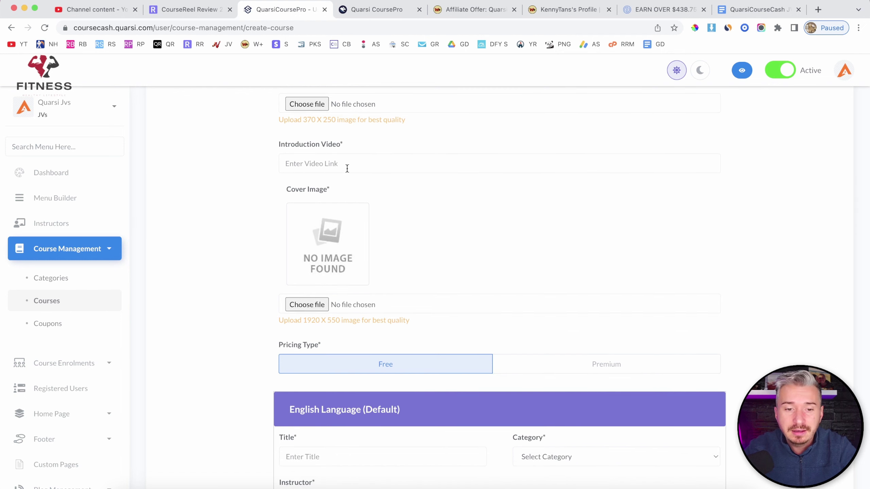
pyautogui.scroll(-2, 394, 198)
pyautogui.scroll(-4, 363, 195)
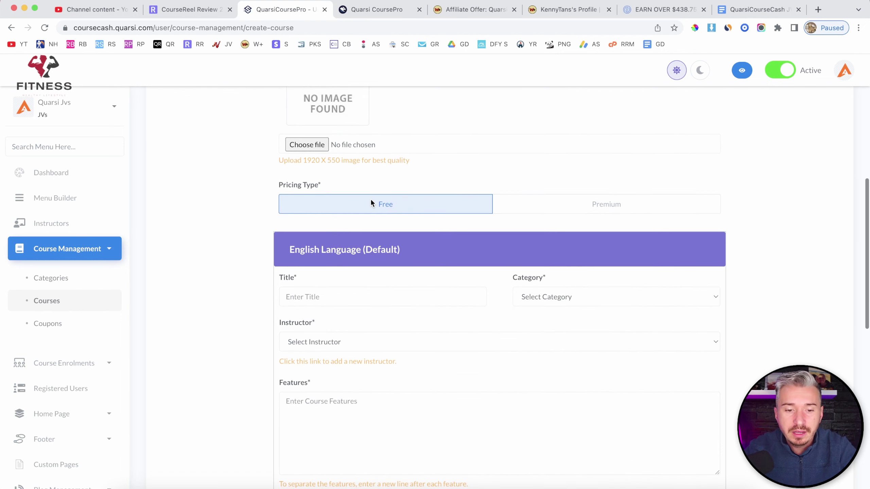
# Step: Switch the Pricing Type to Premium, then back to Free
pyautogui.click(557, 203)
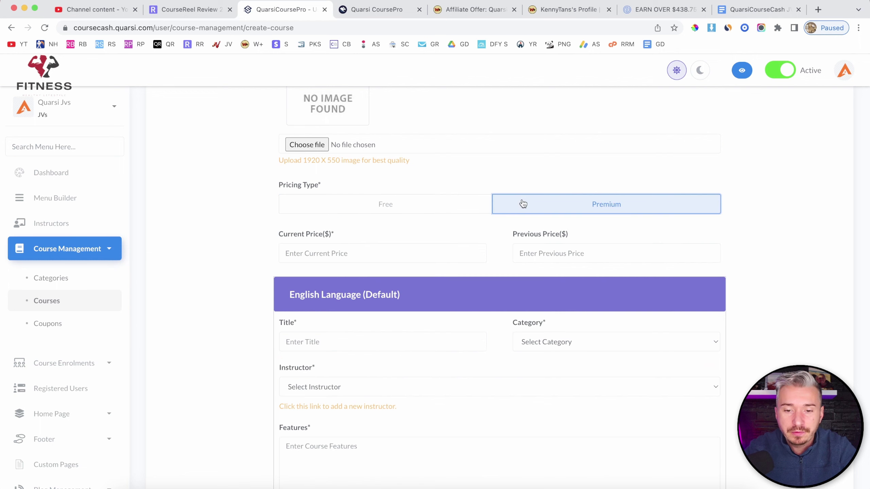
pyautogui.scroll(-1, 388, 204)
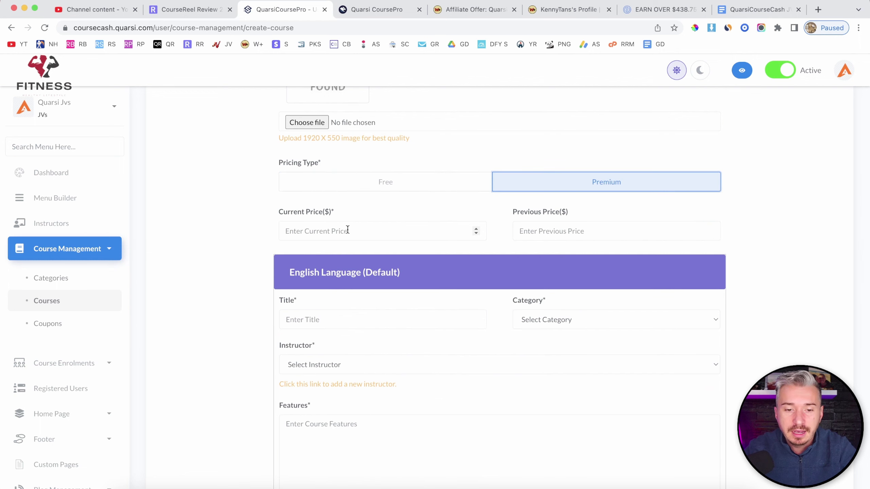
pyautogui.click(380, 182)
pyautogui.scroll(-3, 375, 180)
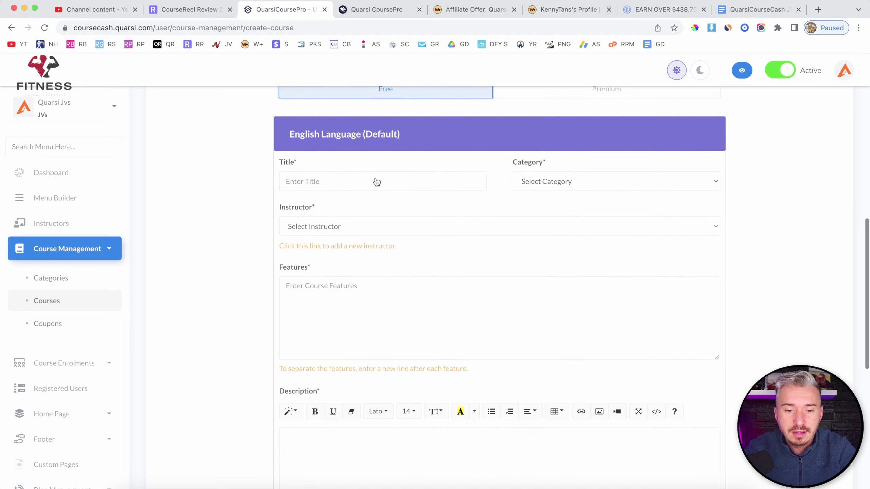
pyautogui.click(582, 96)
pyautogui.scroll(-3, 436, 212)
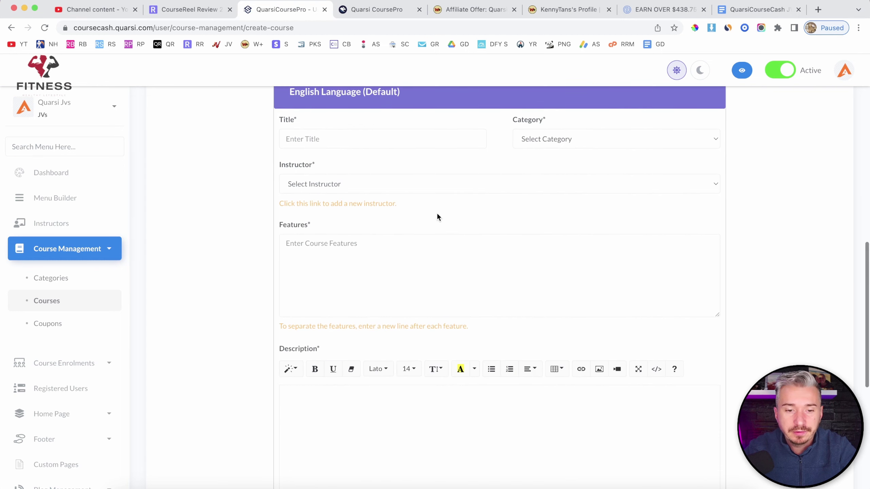
# Step: Preview the Instructor dropdown without choosing anyone, then scroll down to the Save button
pyautogui.click(302, 183)
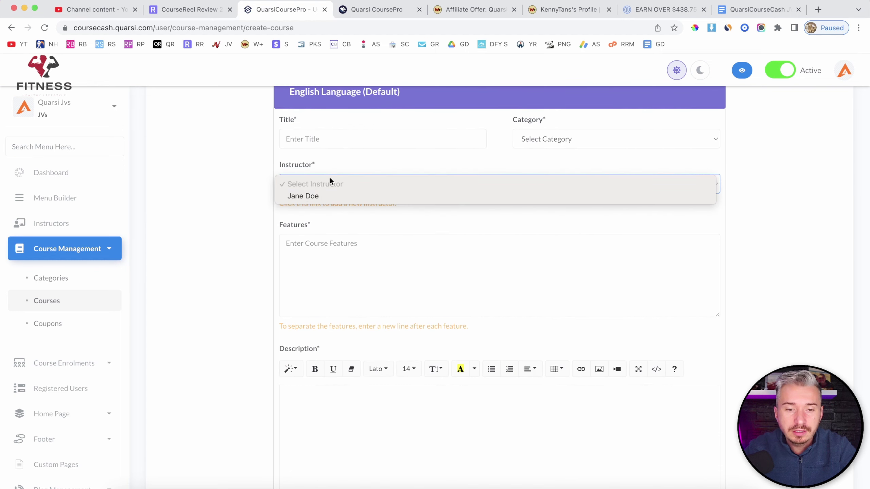
pyautogui.click(258, 190)
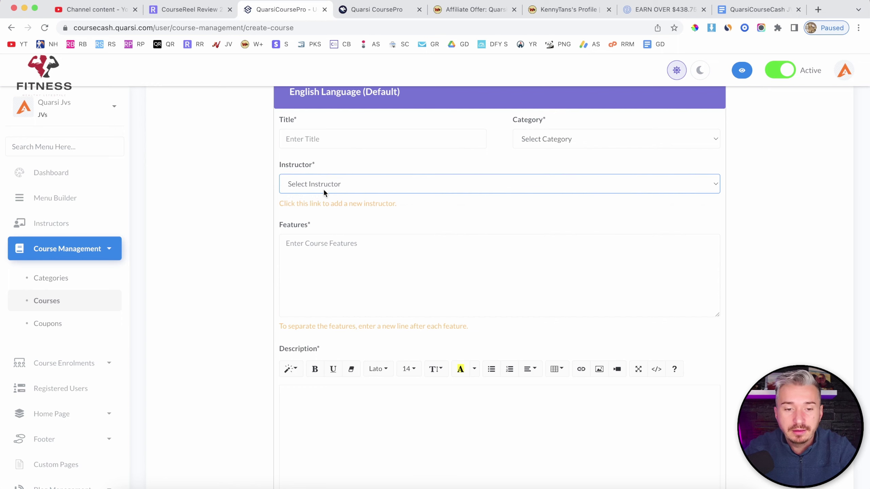
pyautogui.scroll(-2, 373, 186)
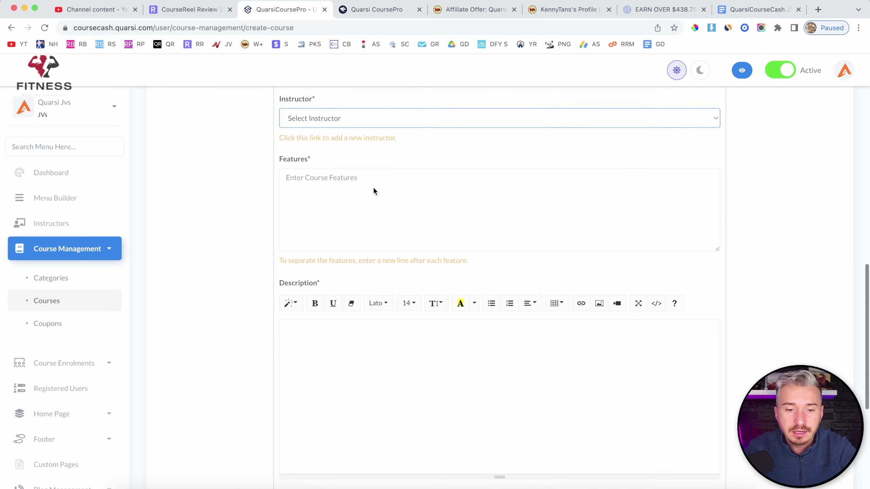
pyautogui.scroll(-3, 317, 206)
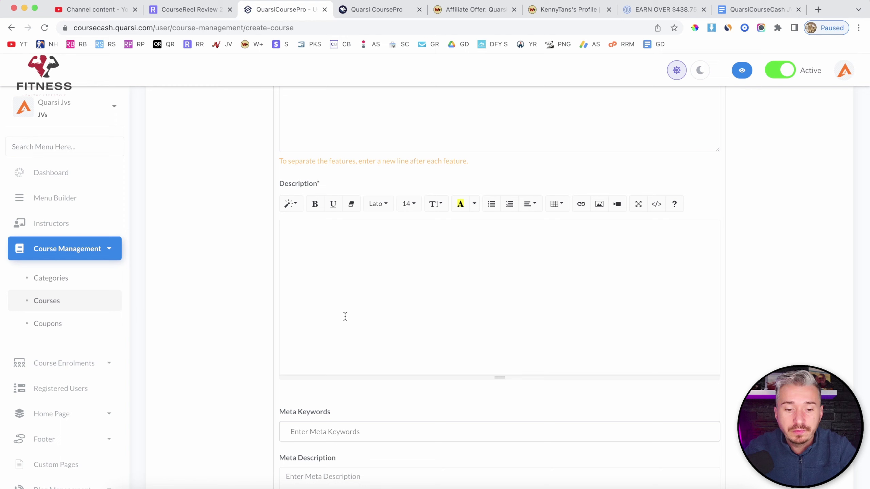
pyautogui.scroll(-4, 344, 317)
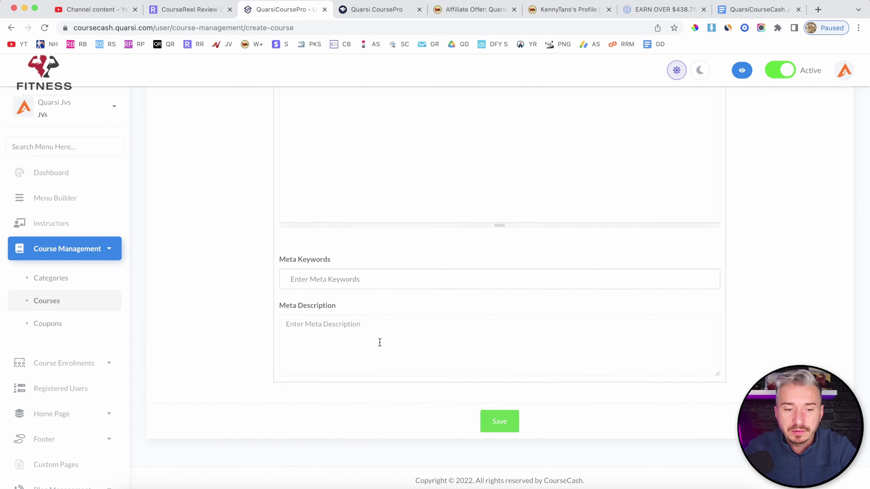
pyautogui.scroll(1, 359, 339)
pyautogui.scroll(-1, 102, 314)
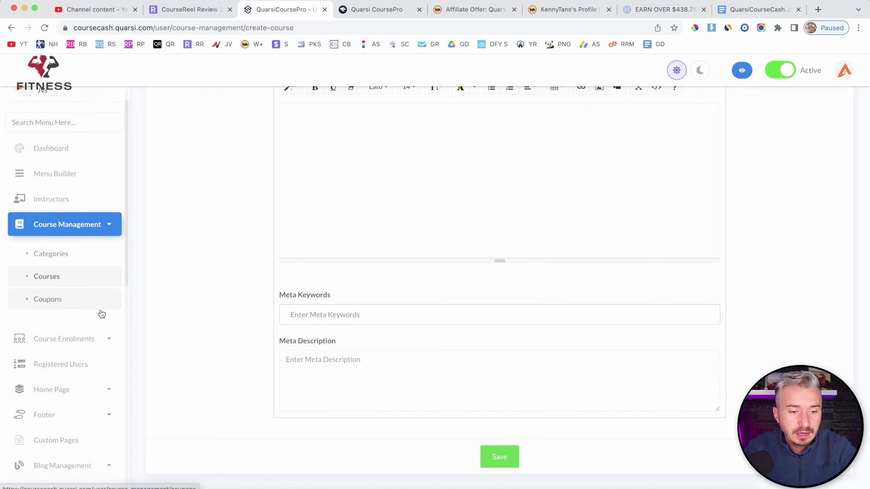
# Step: Expand Course Enrolments and view the empty All Enrolments list
pyautogui.click(59, 339)
pyautogui.scroll(-4, 61, 343)
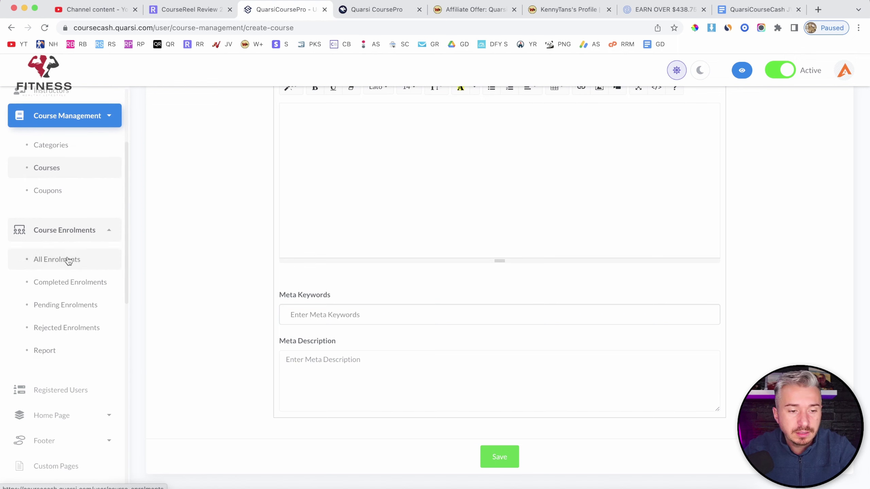
pyautogui.scroll(-2, 67, 257)
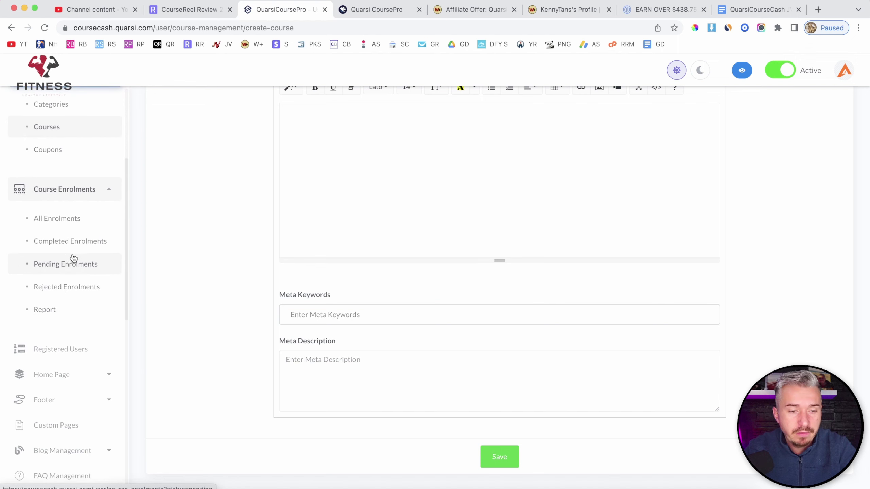
pyautogui.click(46, 224)
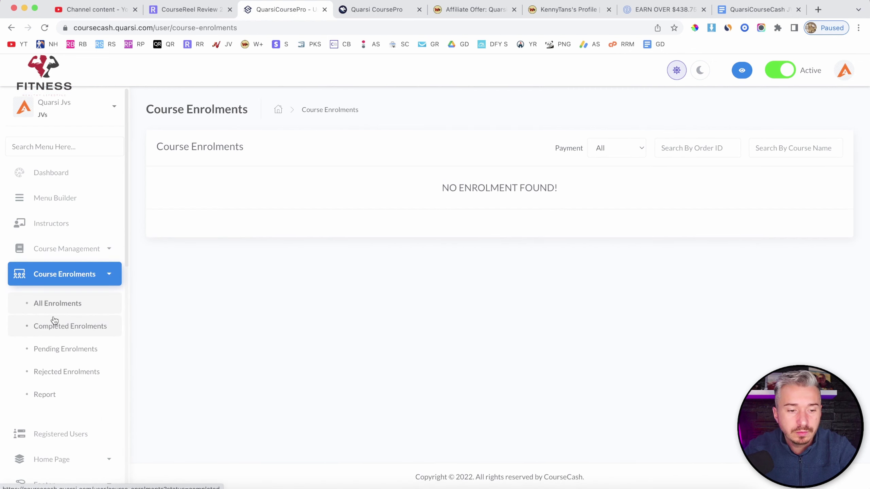
pyautogui.scroll(-6, 53, 320)
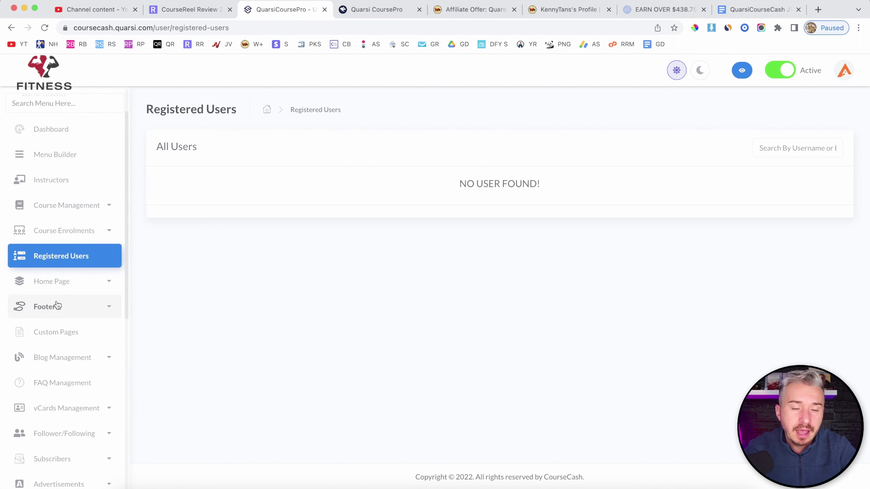
pyautogui.scroll(-2, 56, 305)
# Step: Expand the Home Page and Footer settings sections in the sidebar
pyautogui.click(58, 238)
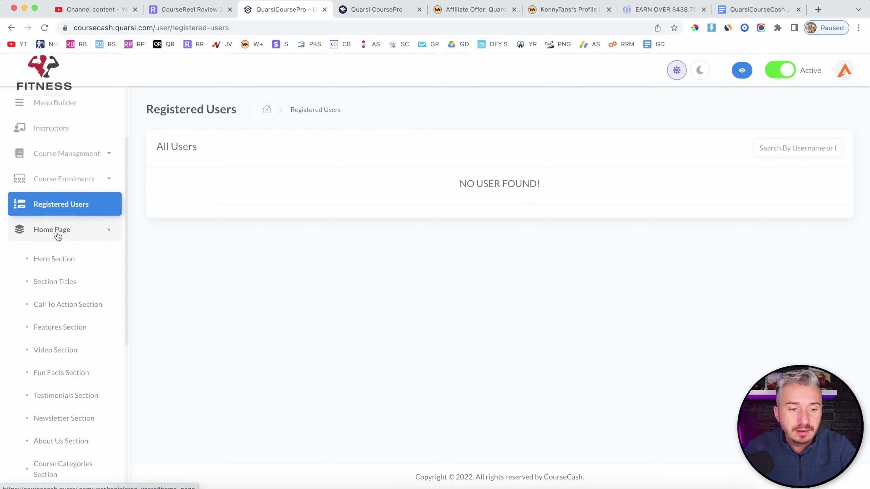
pyautogui.scroll(-2, 68, 348)
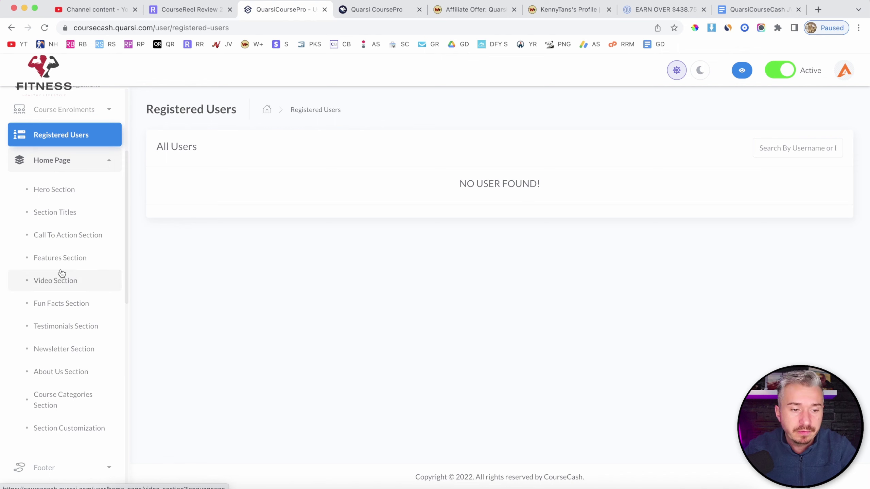
pyautogui.scroll(-4, 61, 275)
pyautogui.click(55, 329)
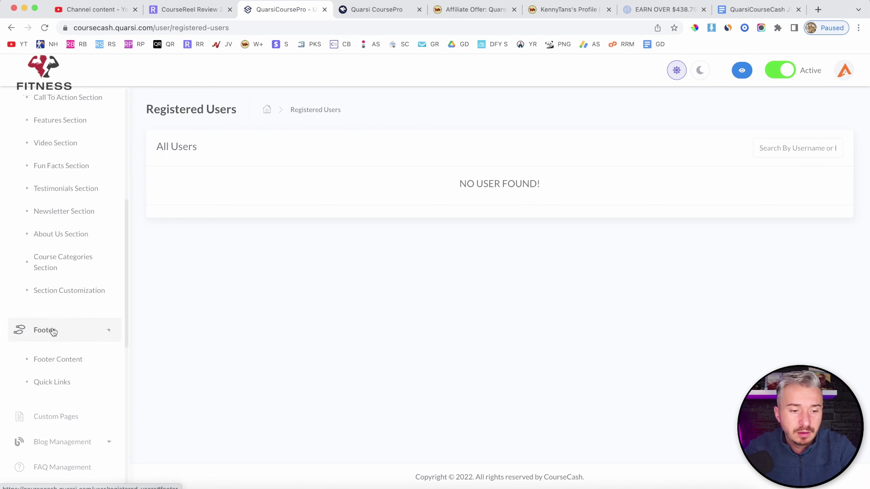
pyautogui.scroll(-3, 54, 332)
pyautogui.scroll(-2, 69, 288)
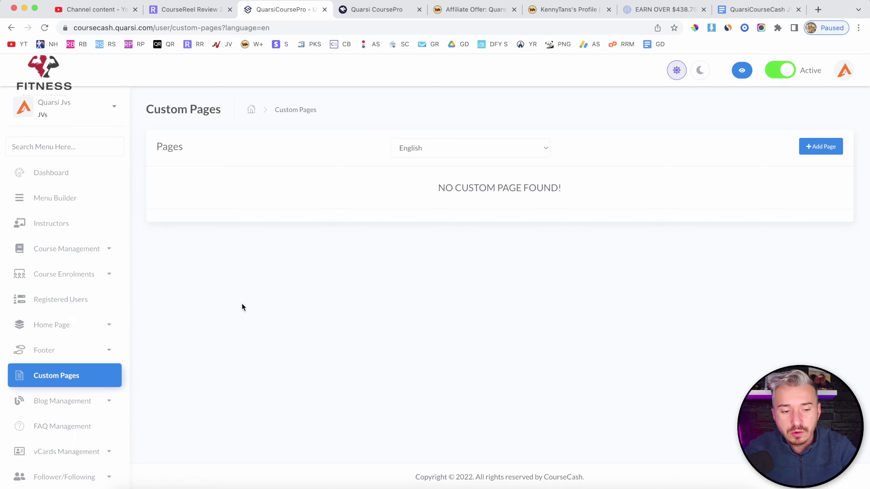
# Step: Expand Blog Management and open FAQ Management to see the two existing FAQs
pyautogui.scroll(-10, 65, 335)
pyautogui.scroll(4, 65, 338)
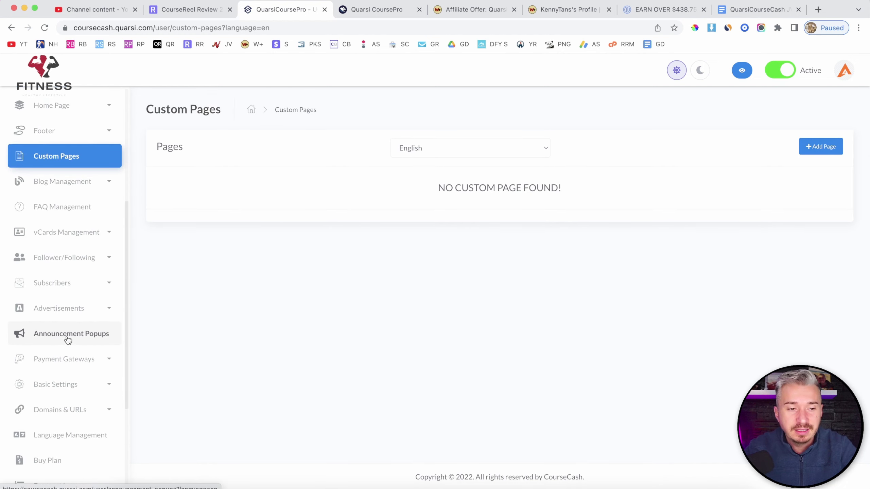
pyautogui.scroll(1, 67, 308)
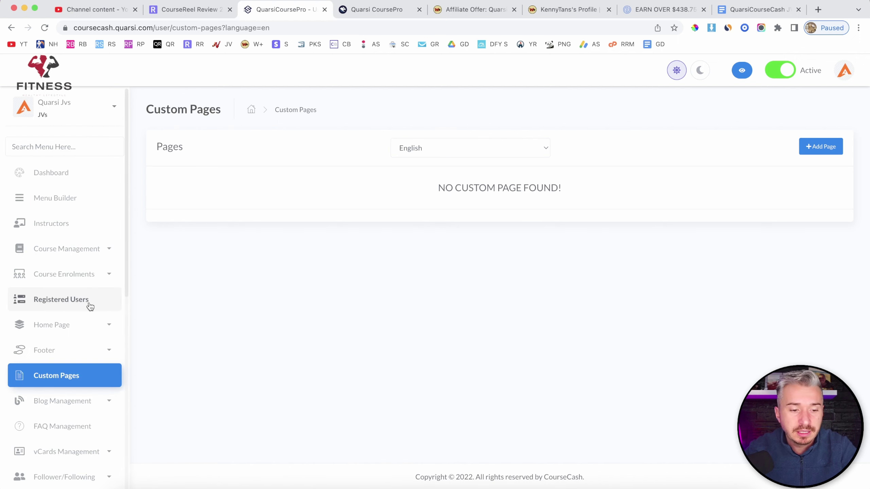
pyautogui.scroll(-4, 90, 306)
pyautogui.click(72, 267)
pyautogui.scroll(-2, 72, 269)
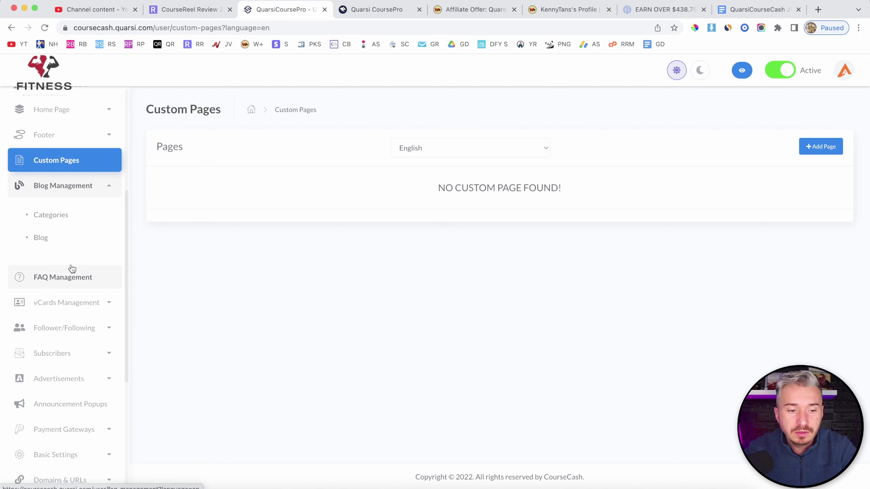
pyautogui.click(71, 278)
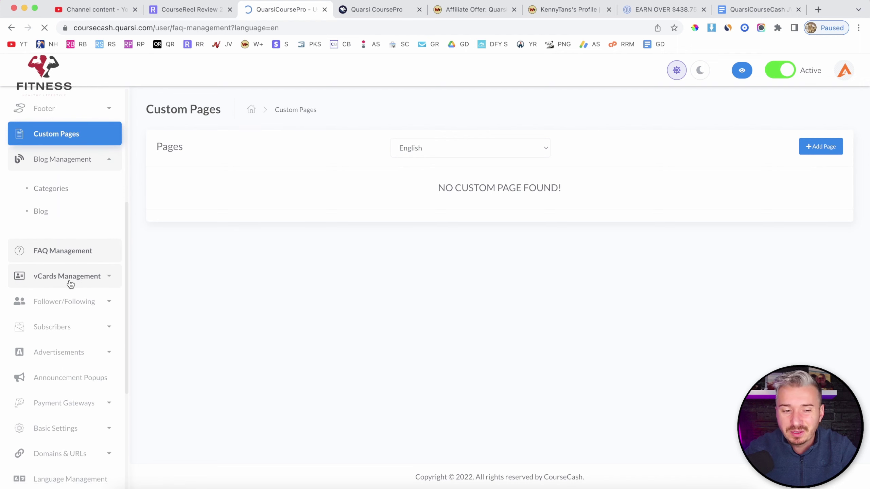
# Step: Expand vCards Management and open the empty vCards list
pyautogui.scroll(-5, 70, 285)
pyautogui.click(56, 262)
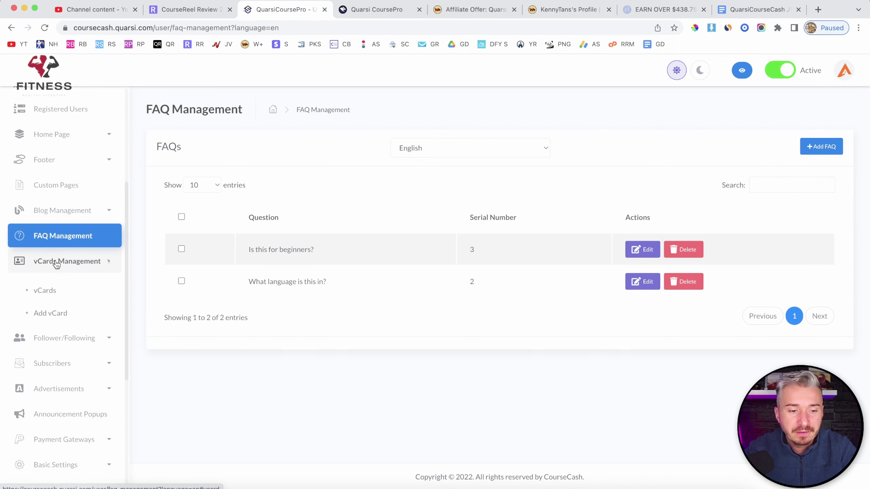
pyautogui.click(47, 291)
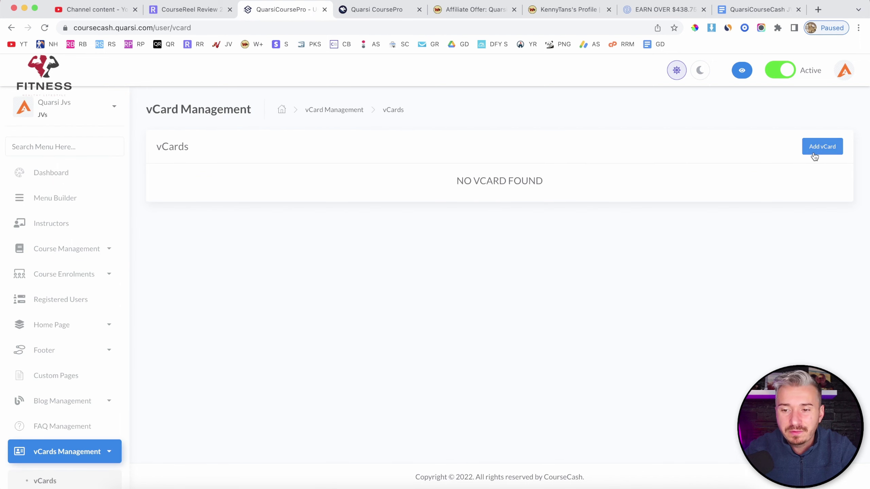
# Step: Open the Add vCard form and browse its four card templates
pyautogui.click(816, 152)
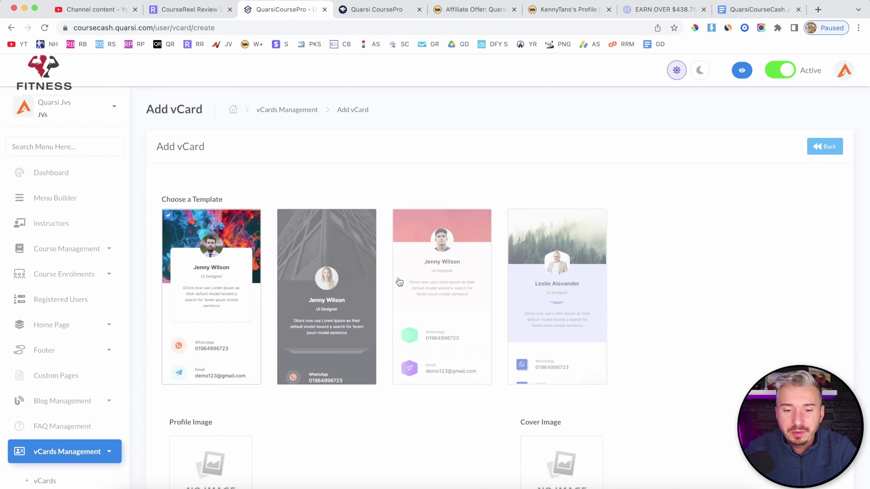
pyautogui.scroll(-5, 413, 233)
pyautogui.scroll(-4, 412, 270)
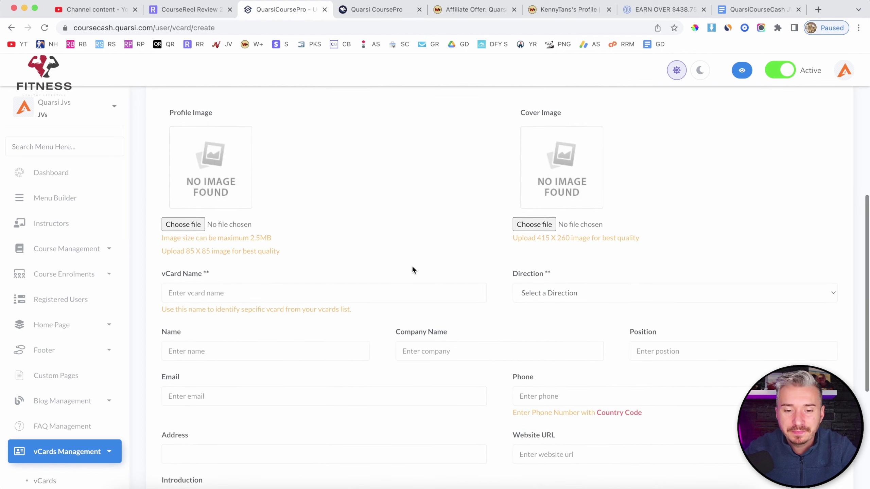
pyautogui.scroll(7, 400, 261)
pyautogui.scroll(-6, 79, 302)
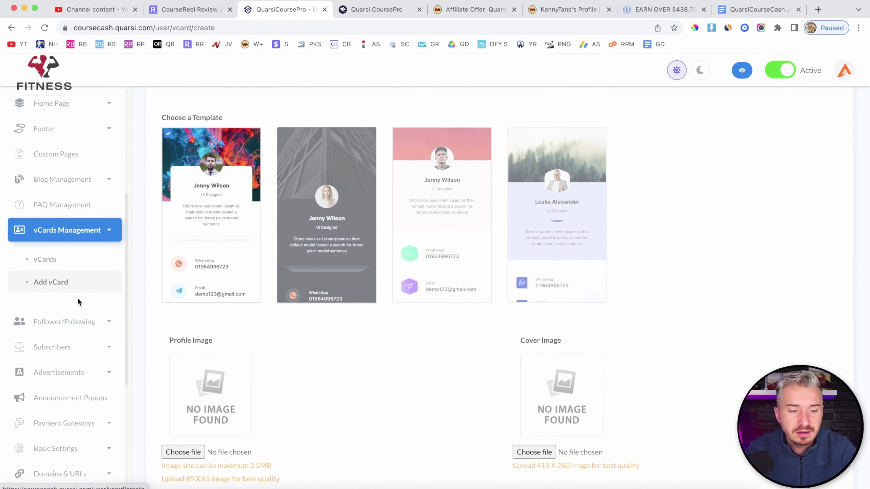
# Step: Expand the Follower/Following and Subscribers menus in the sidebar
pyautogui.click(69, 325)
pyautogui.scroll(-3, 69, 329)
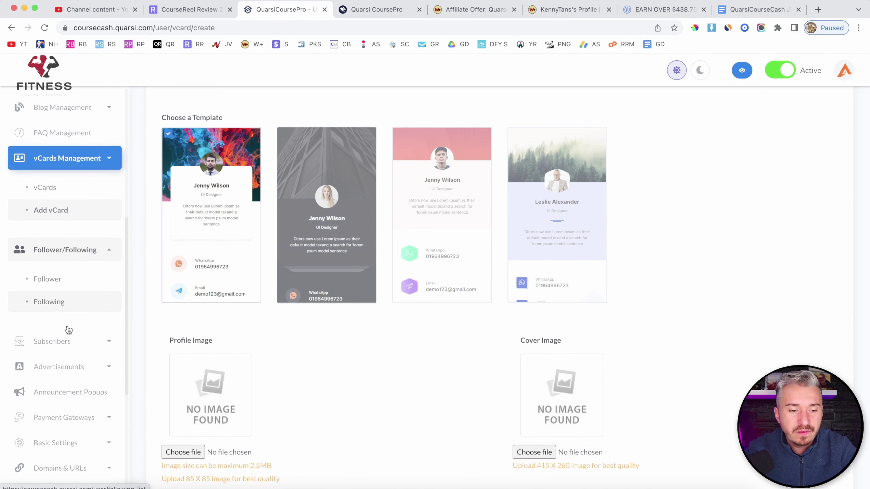
pyautogui.scroll(-2, 76, 200)
pyautogui.click(65, 221)
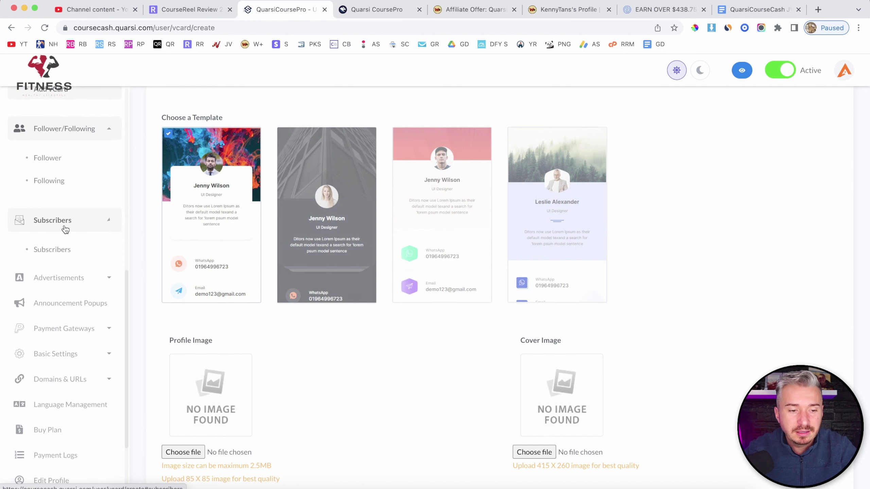
# Step: Open the Subscribers list, scroll through its single entry, and expand Advertisements
pyautogui.click(60, 257)
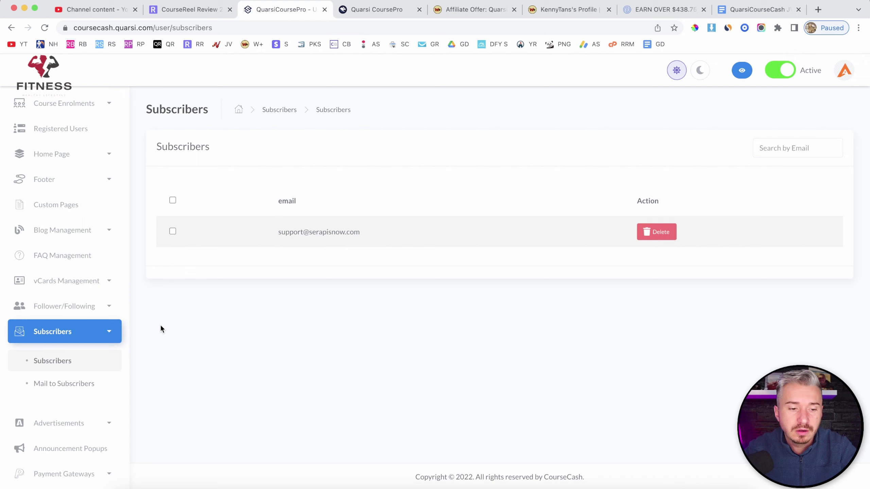
pyautogui.scroll(-2, 58, 369)
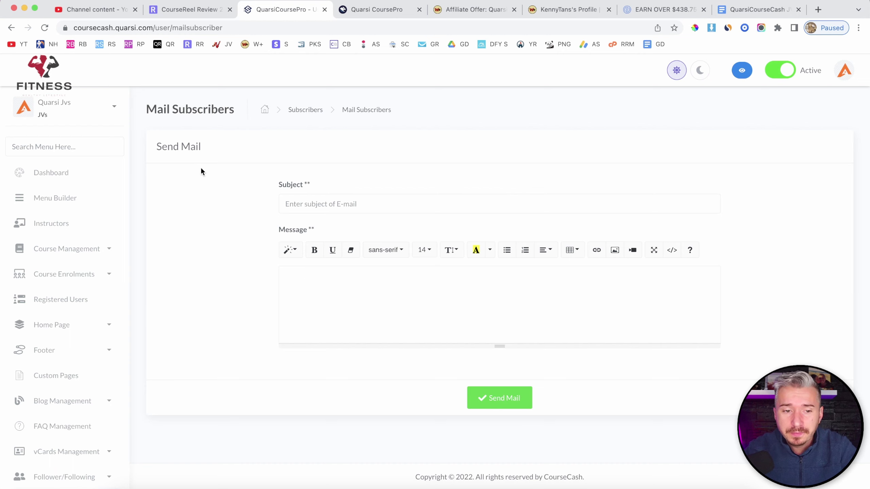
pyautogui.scroll(-5, 73, 306)
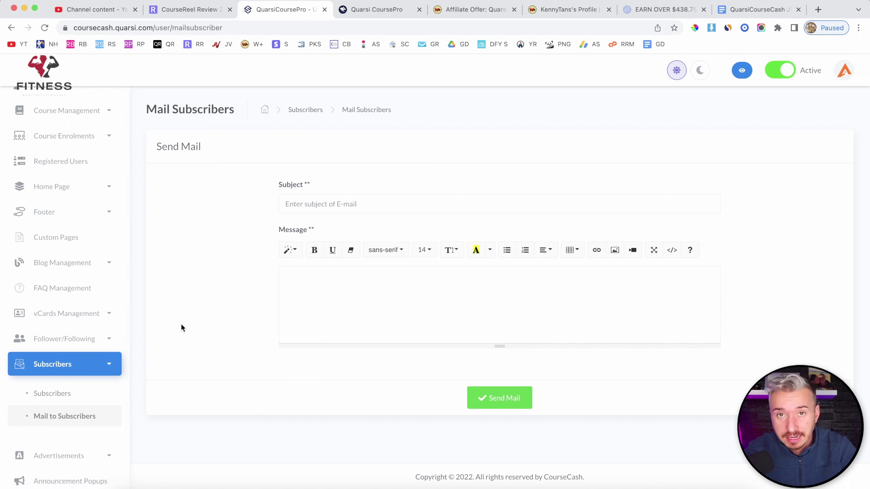
pyautogui.scroll(-10, 67, 183)
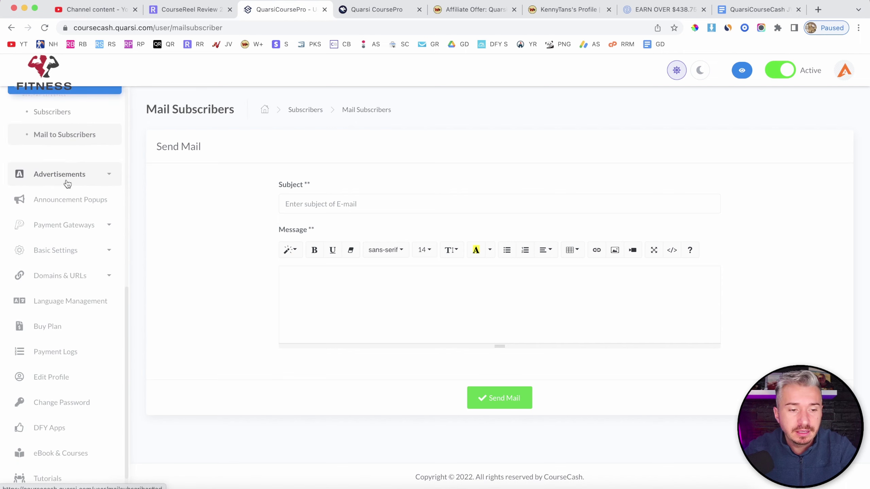
pyautogui.click(66, 179)
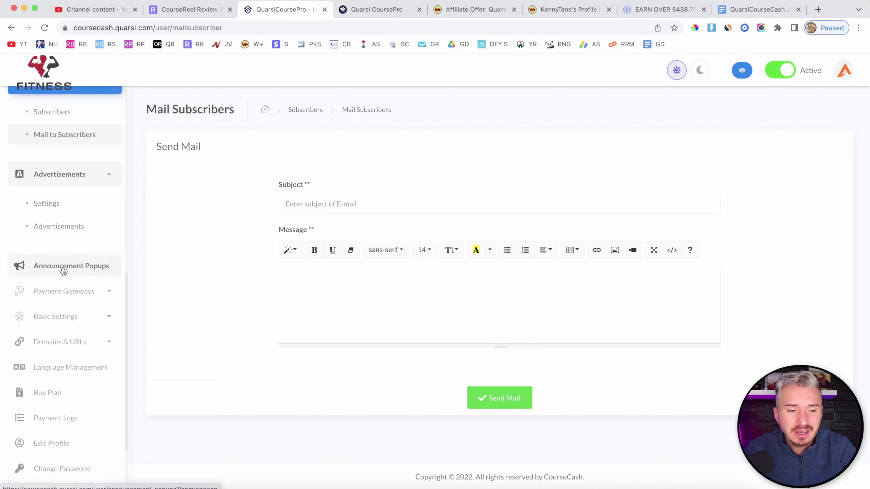
# Step: Open the Payment Gateways page and scroll through its gateway settings
pyautogui.scroll(-3, 63, 270)
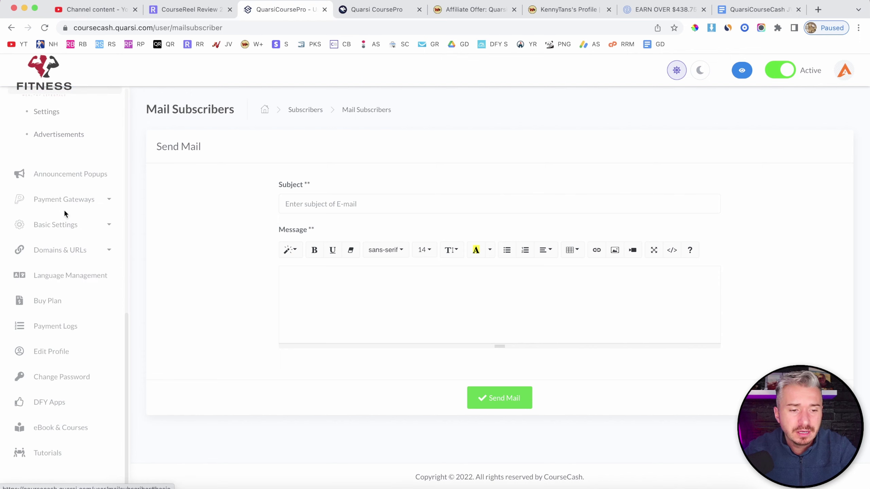
pyautogui.click(79, 203)
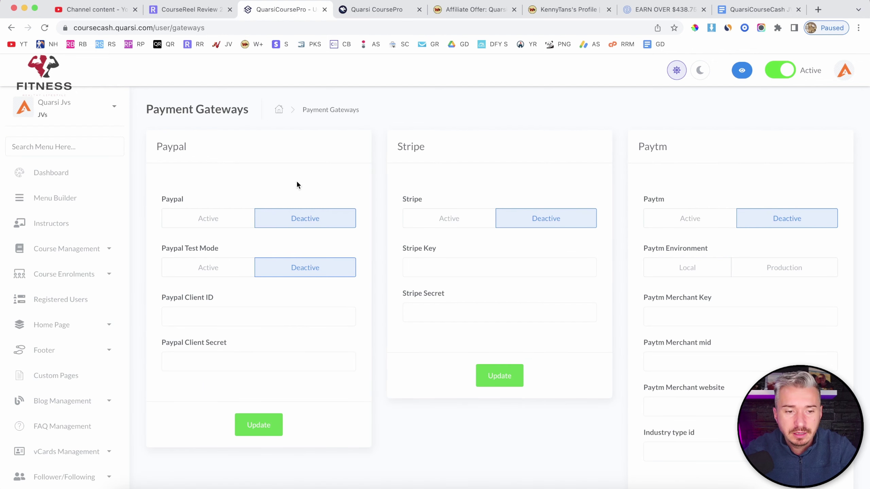
pyautogui.scroll(-2, 509, 173)
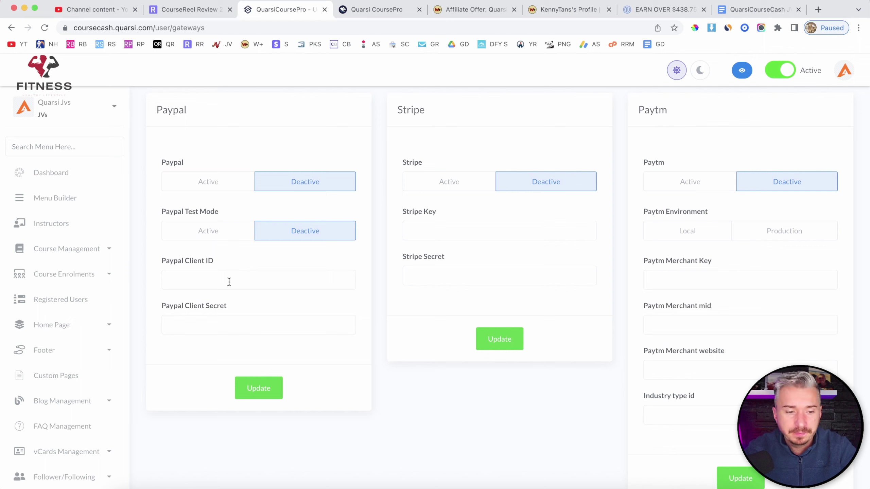
pyautogui.scroll(-10, 58, 378)
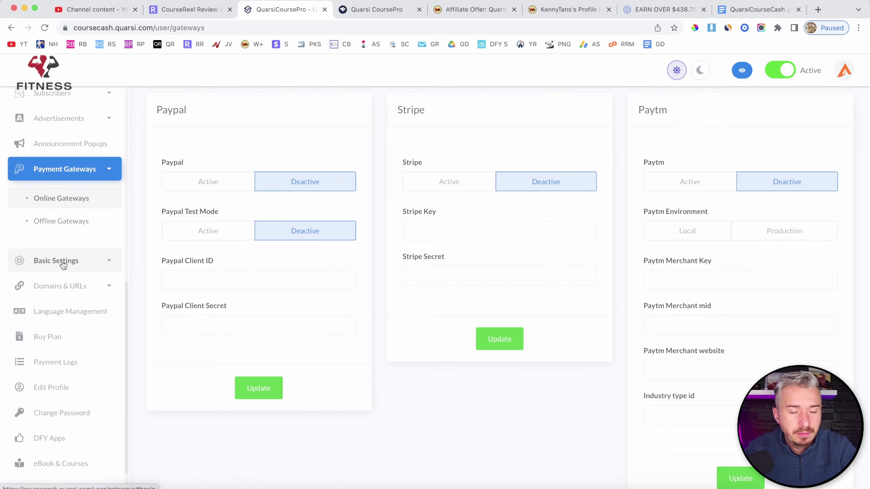
# Step: Open Custom Domain under Domains & URLs to see the A record 185.217.126.16
pyautogui.click(63, 260)
pyautogui.scroll(-5, 62, 260)
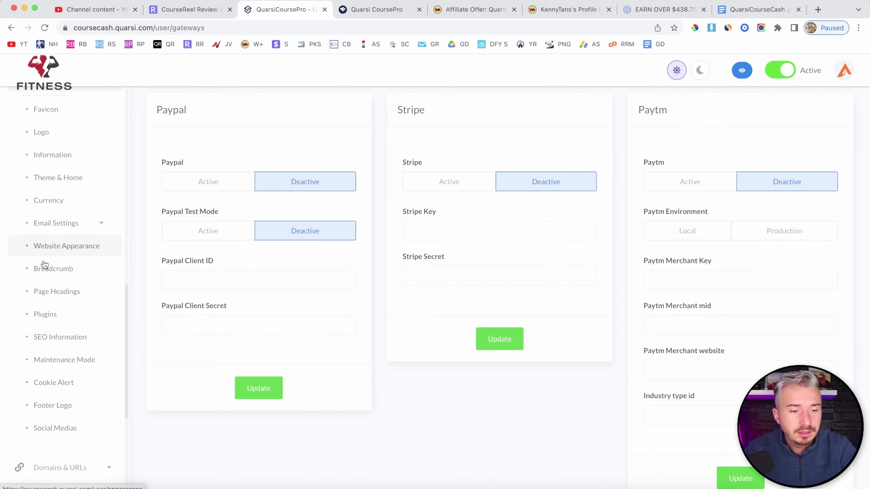
pyautogui.scroll(-5, 67, 346)
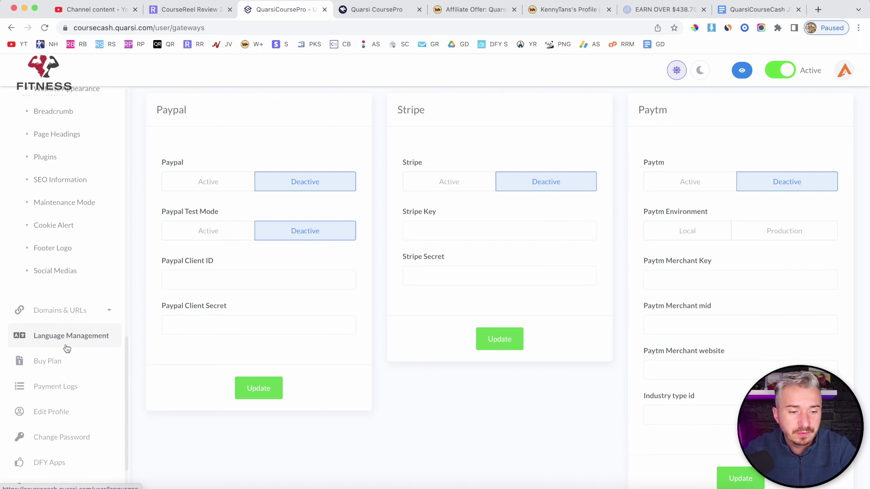
pyautogui.scroll(-2, 67, 239)
pyautogui.click(72, 250)
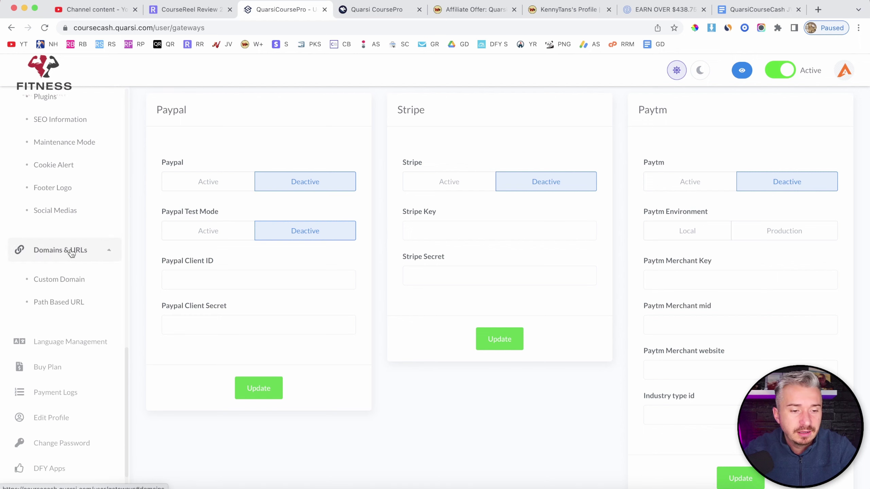
pyautogui.click(67, 280)
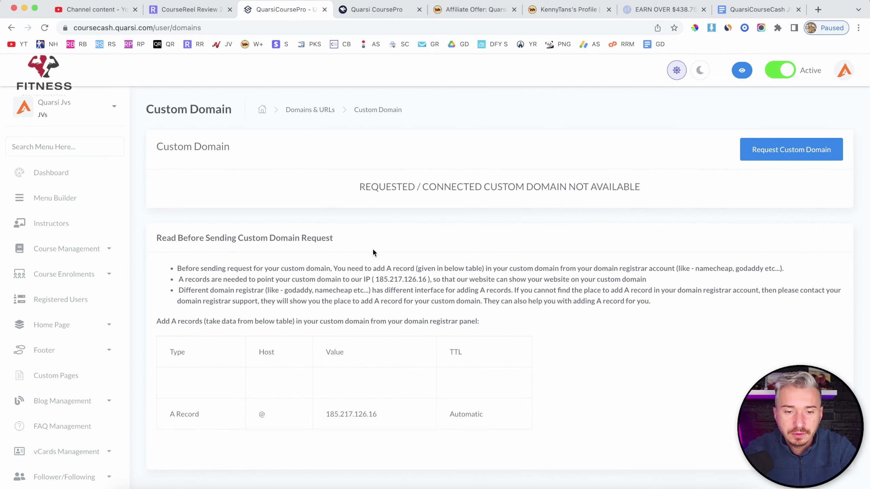
pyautogui.scroll(-2, 368, 252)
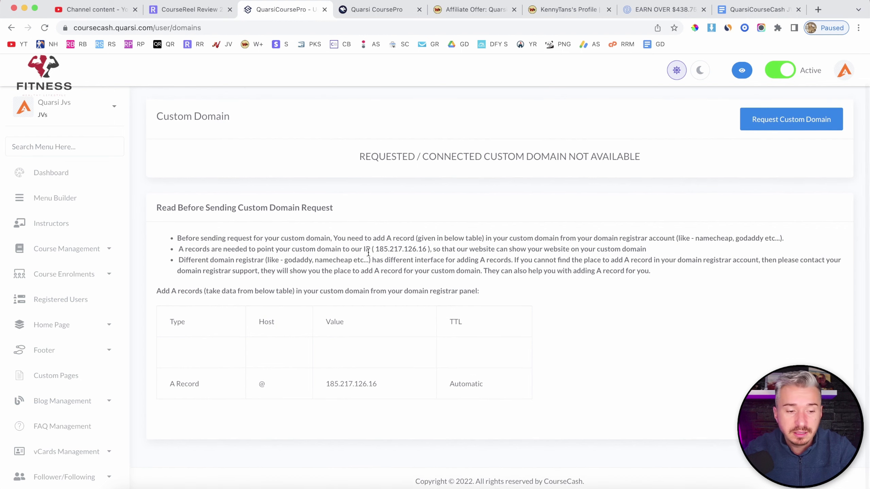
pyautogui.scroll(-10, 99, 304)
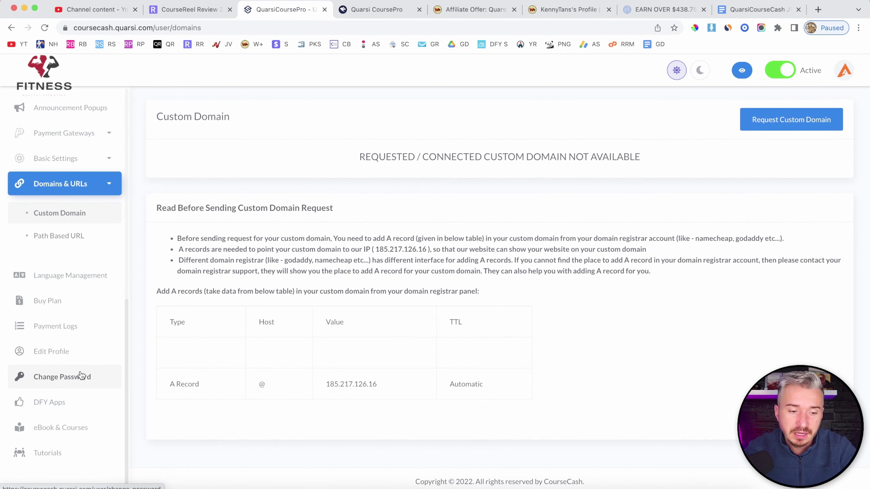
# Step: Open Language Management, preview the Add Language form's Direction choices, and close it unsaved
pyautogui.click(72, 277)
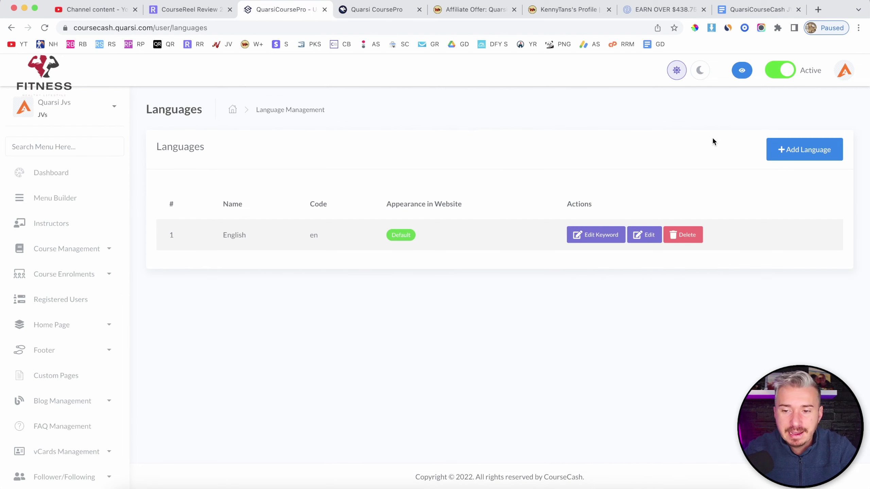
pyautogui.click(789, 151)
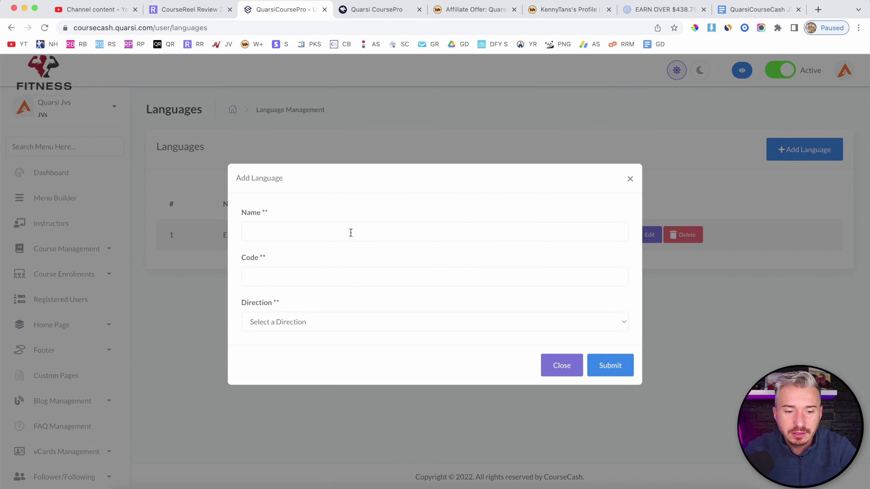
pyautogui.click(324, 326)
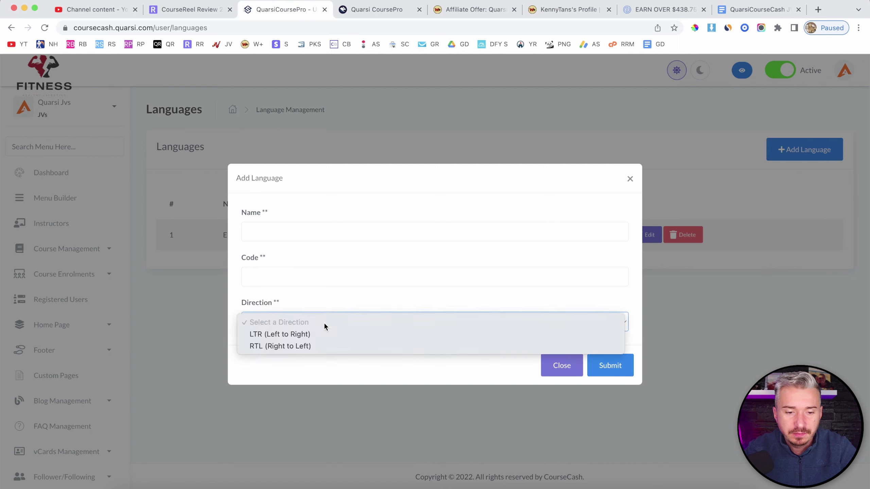
pyautogui.click(317, 291)
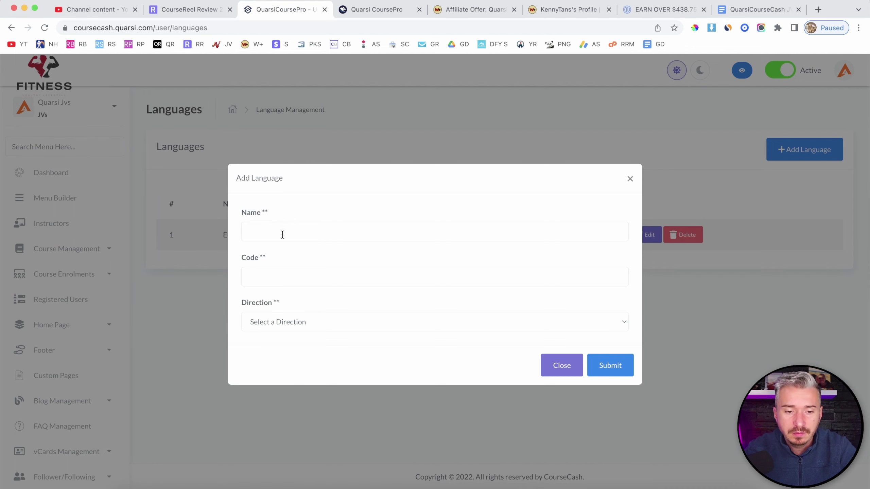
pyautogui.click(630, 178)
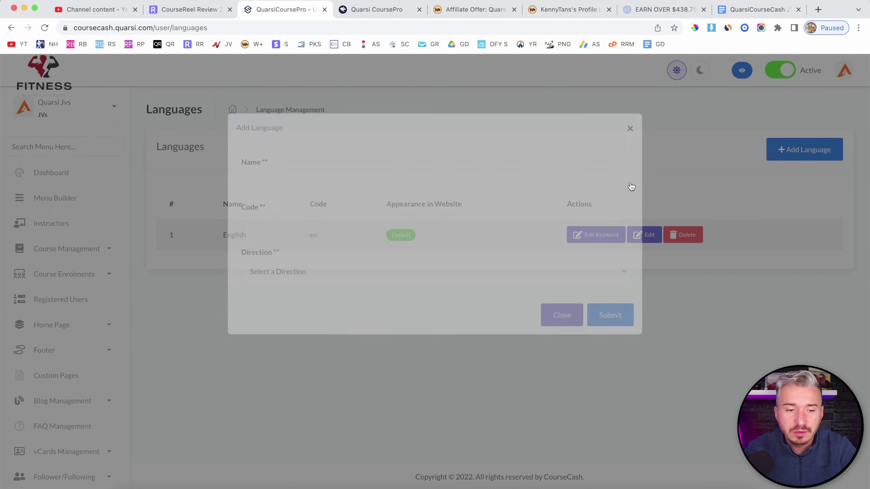
pyautogui.scroll(-10, 2, 357)
pyautogui.scroll(-2, 2, 356)
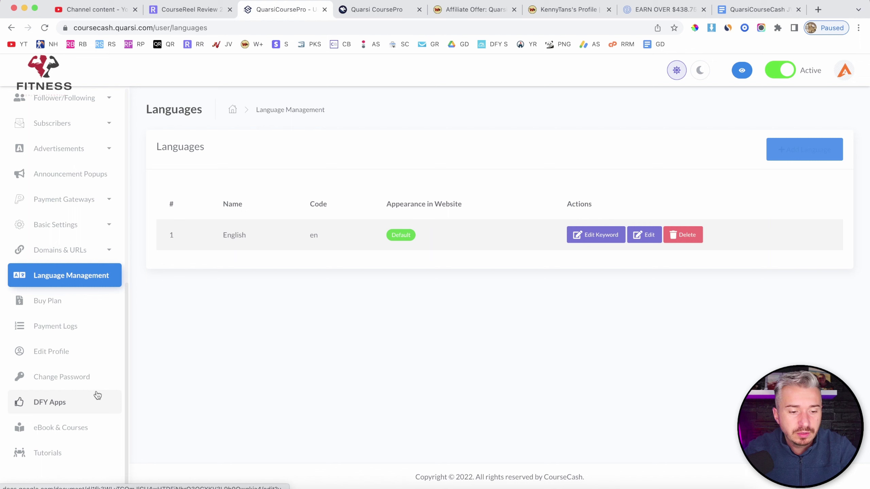
pyautogui.scroll(1, 351, 373)
# Step: Return to the dashboard showing the Limitless package, 1 course and 1 instructor
pyautogui.click(70, 241)
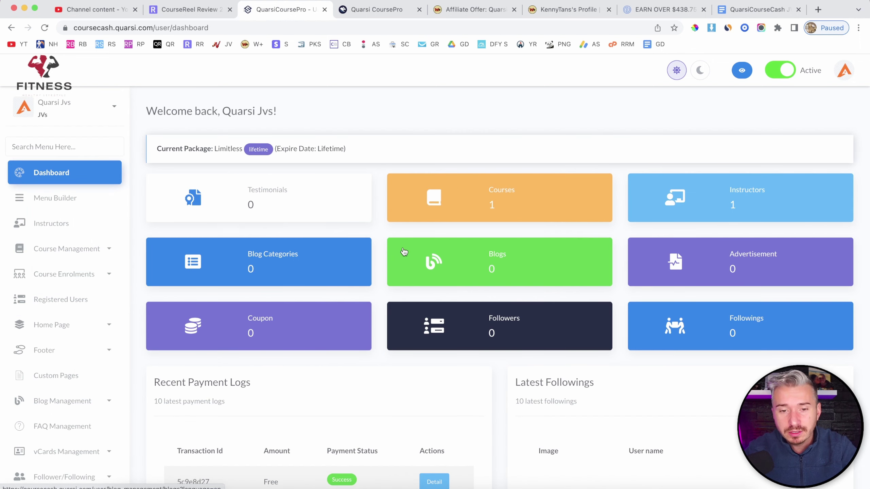
pyautogui.scroll(-3, 404, 252)
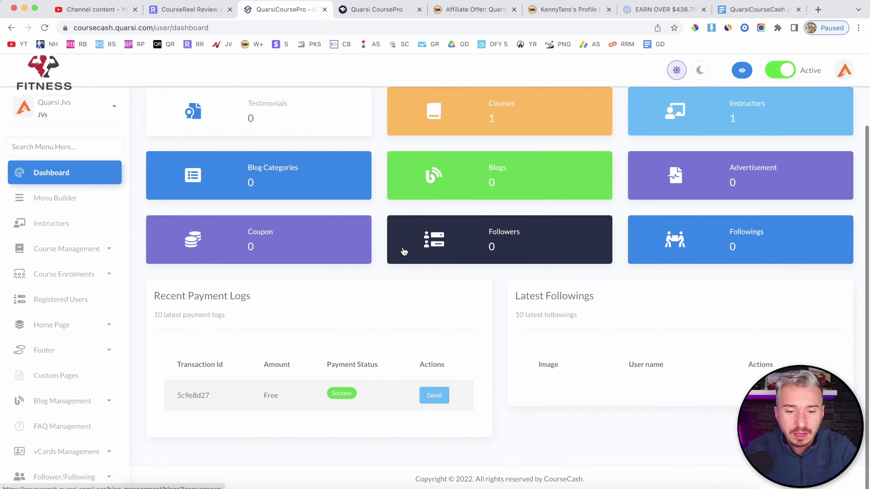
pyautogui.scroll(4, 504, 353)
pyautogui.scroll(-1, 506, 357)
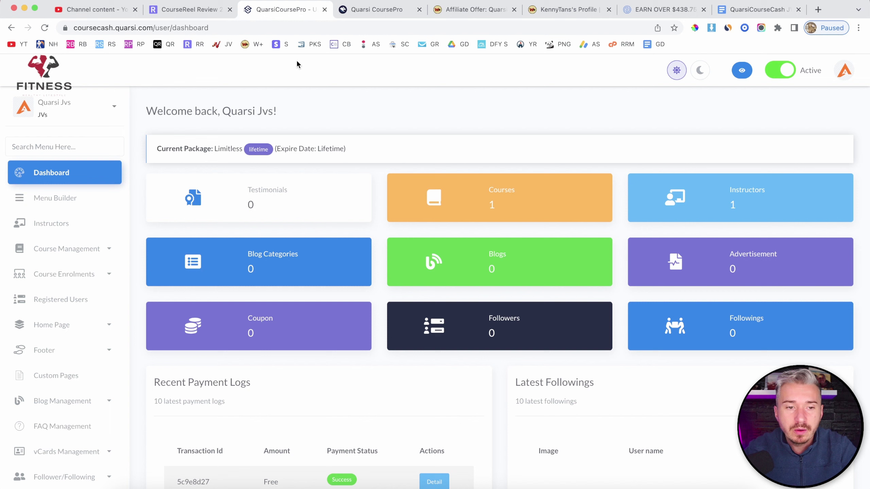
# Step: Switch back and forth between the CourseReel review article and the members dashboard
pyautogui.click(200, 10)
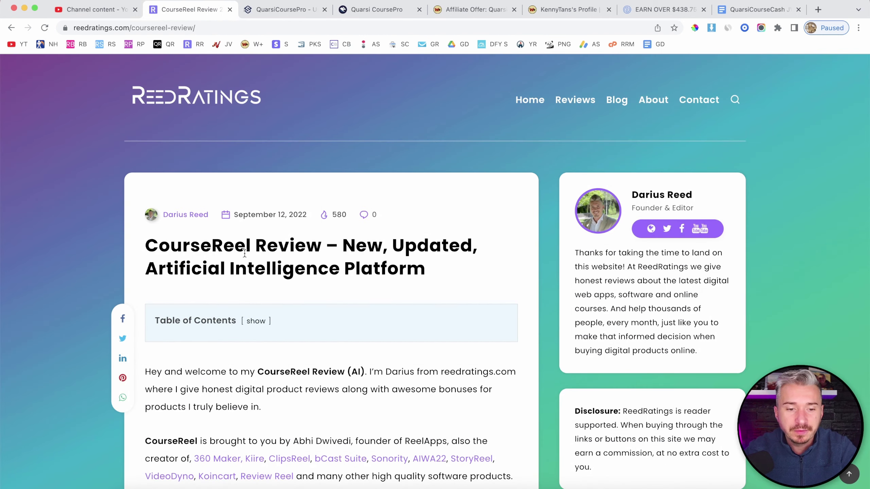
pyautogui.scroll(-3, 356, 253)
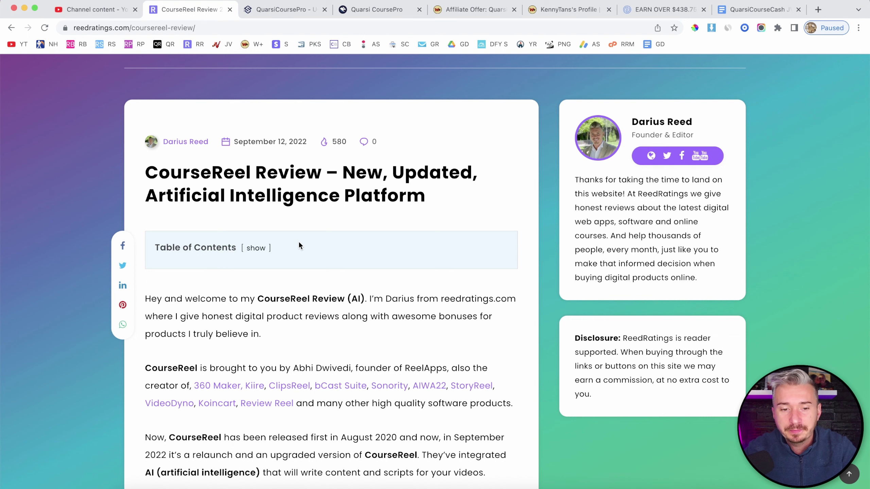
pyautogui.scroll(2, 298, 243)
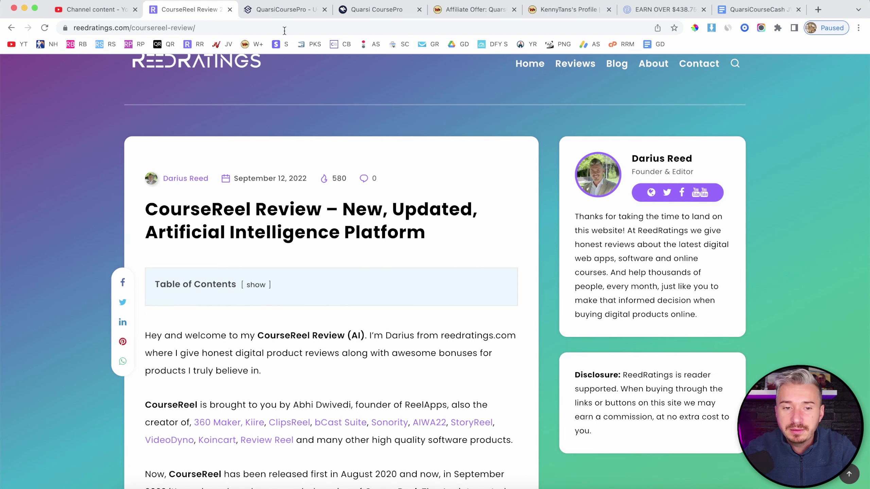
pyautogui.click(280, 9)
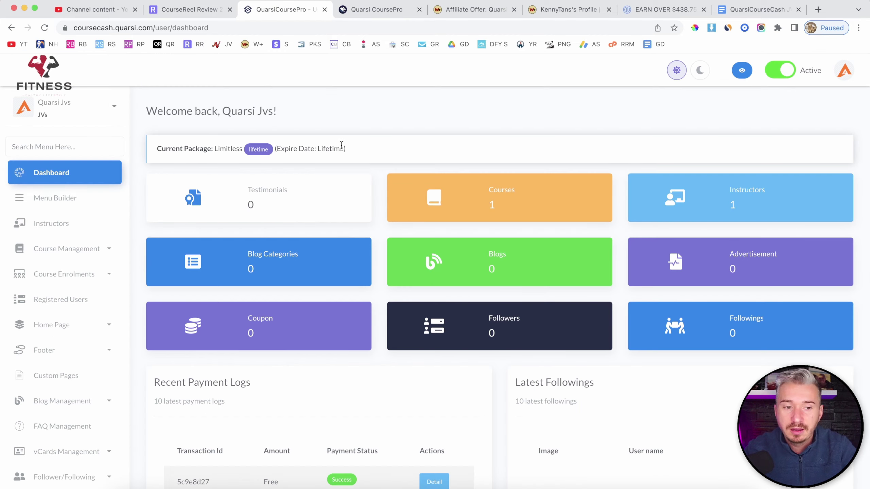
pyautogui.click(213, 13)
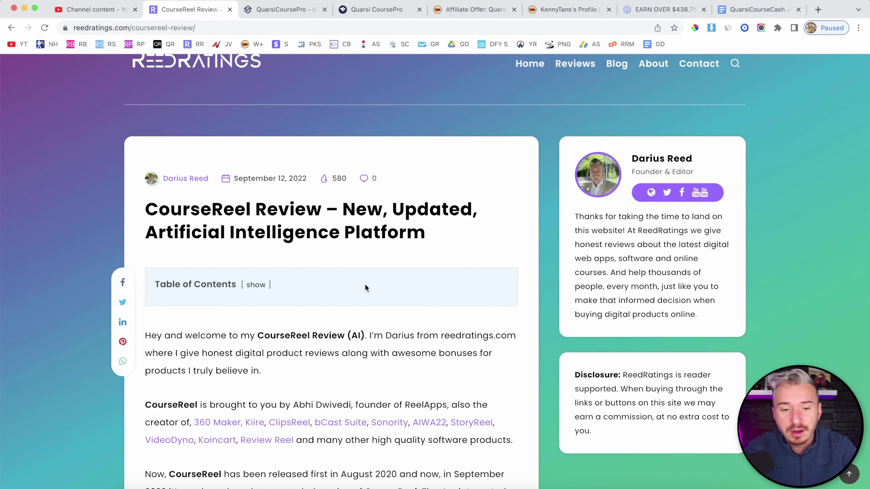
pyautogui.scroll(3, 364, 283)
pyautogui.click(283, 11)
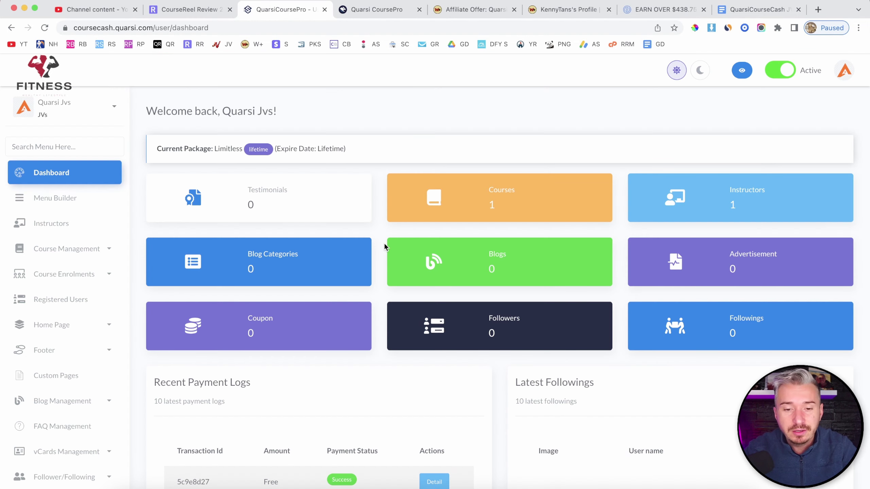
pyautogui.scroll(-3, 384, 244)
pyautogui.scroll(3, 383, 243)
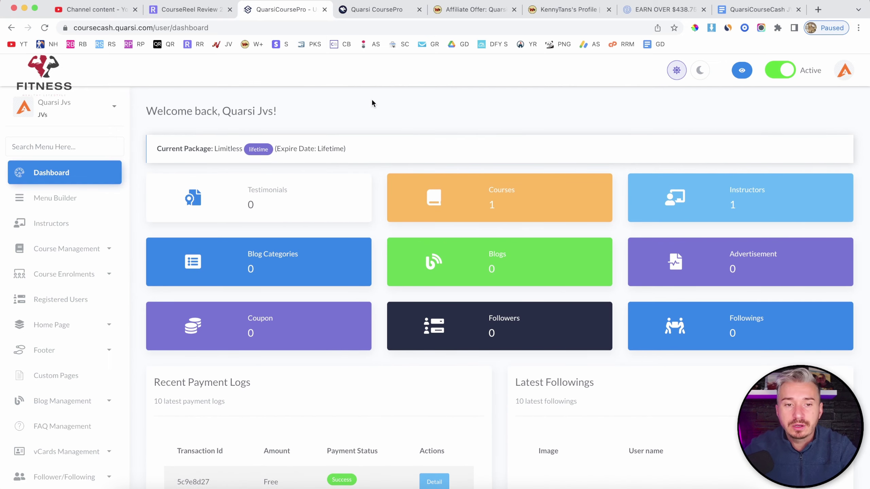
# Step: Show the offer's 17-product price list up to $397.00, highlighting the $9.29 price
pyautogui.click(471, 15)
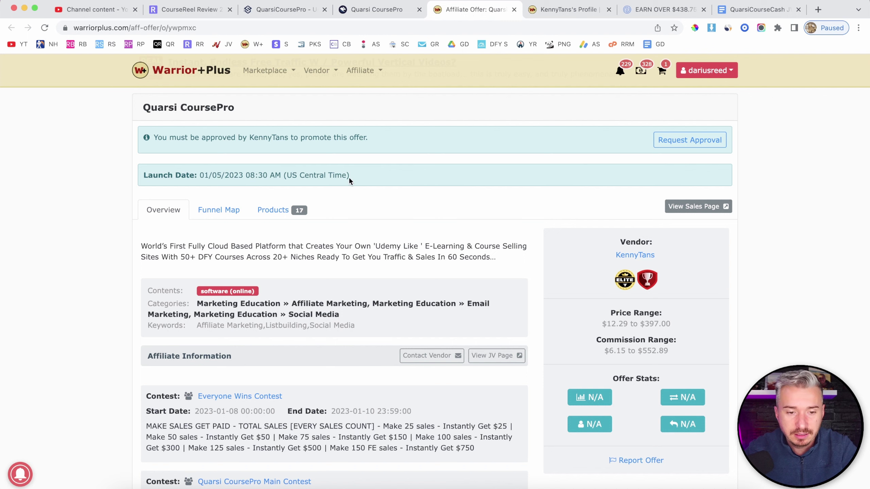
pyautogui.click(292, 210)
pyautogui.scroll(-1, 386, 233)
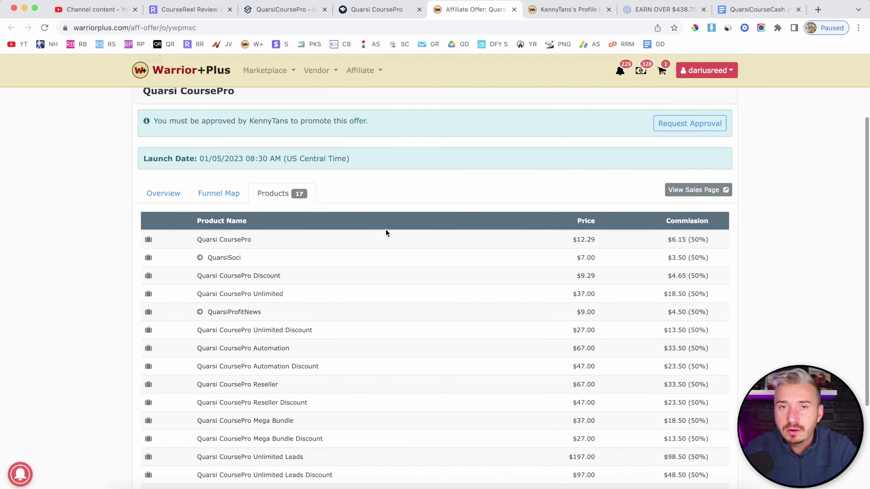
pyautogui.scroll(-4, 386, 233)
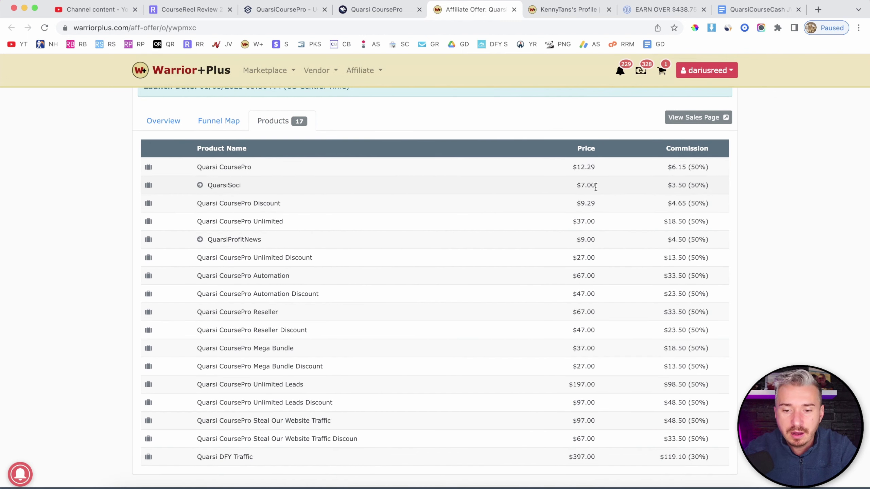
pyautogui.moveTo(575, 205); pyautogui.dragTo(608, 204)
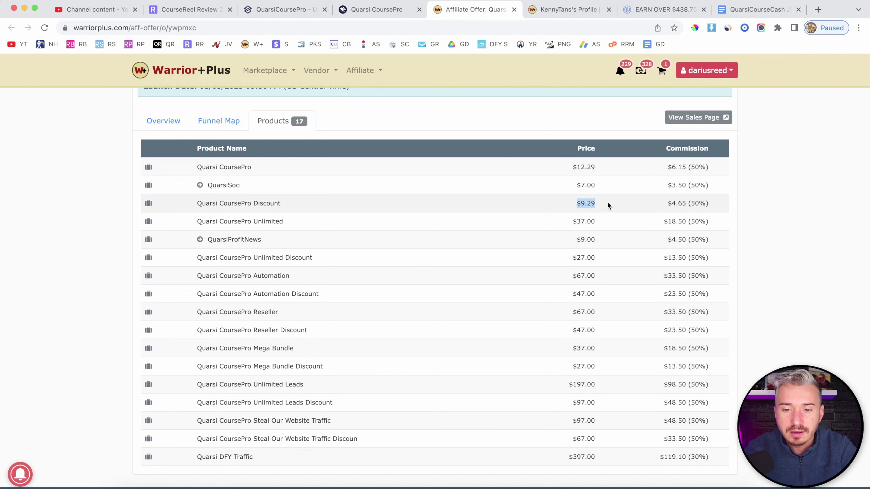
pyautogui.scroll(-2, 608, 204)
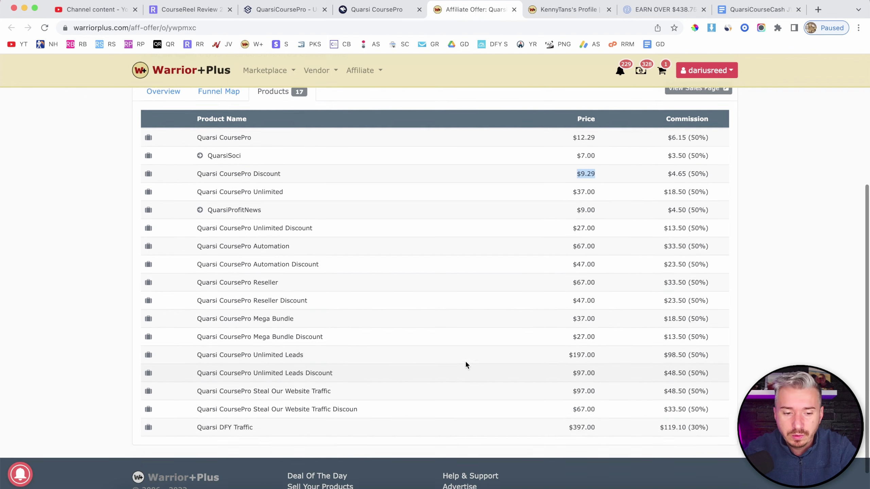
pyautogui.scroll(1, 466, 364)
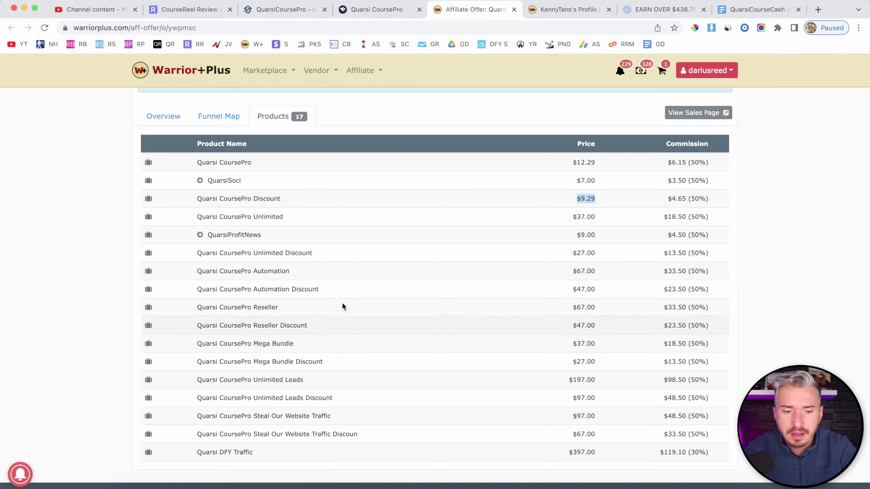
pyautogui.scroll(5, 321, 331)
pyautogui.scroll(-7, 462, 252)
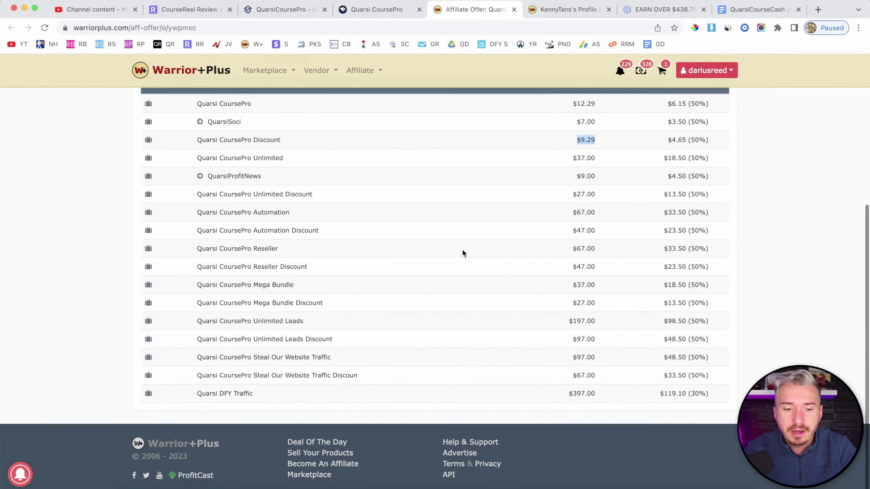
pyautogui.scroll(7, 462, 218)
# Step: Close the affiliate offer page and look over the Quarsi CoursePro members dashboard
pyautogui.click(513, 13)
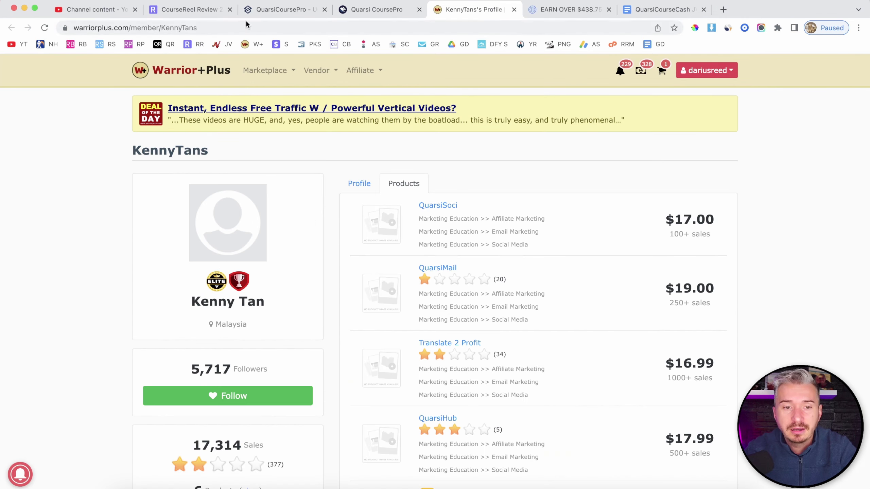
pyautogui.click(257, 13)
pyautogui.scroll(-4, 361, 175)
pyautogui.scroll(4, 361, 175)
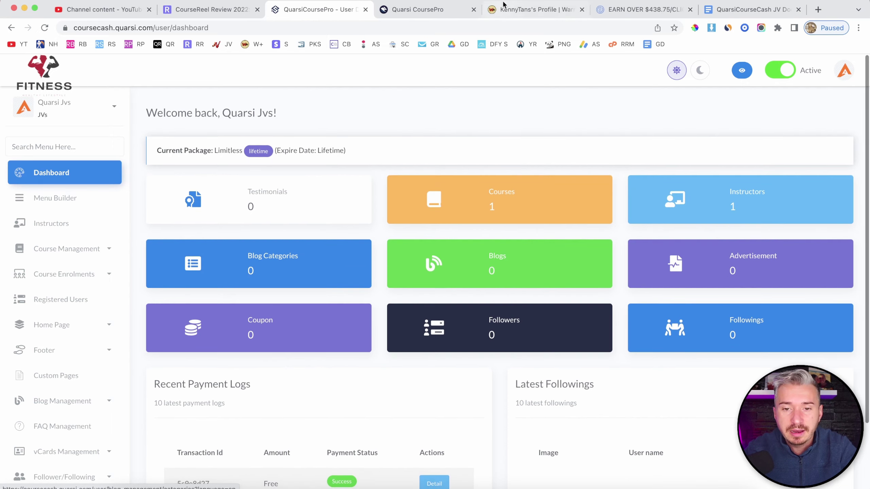
# Step: Browse the vendor's Warrior+Plus profile, whose 6 products run from QuarsiSoci ($17.00) to ProfitMailrr ($19.00)
pyautogui.click(533, 8)
pyautogui.scroll(-2, 370, 292)
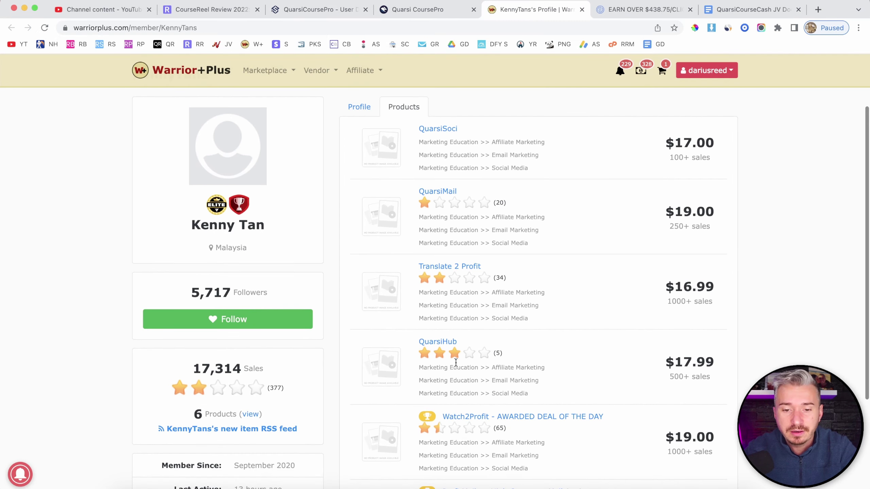
pyautogui.scroll(-3, 565, 368)
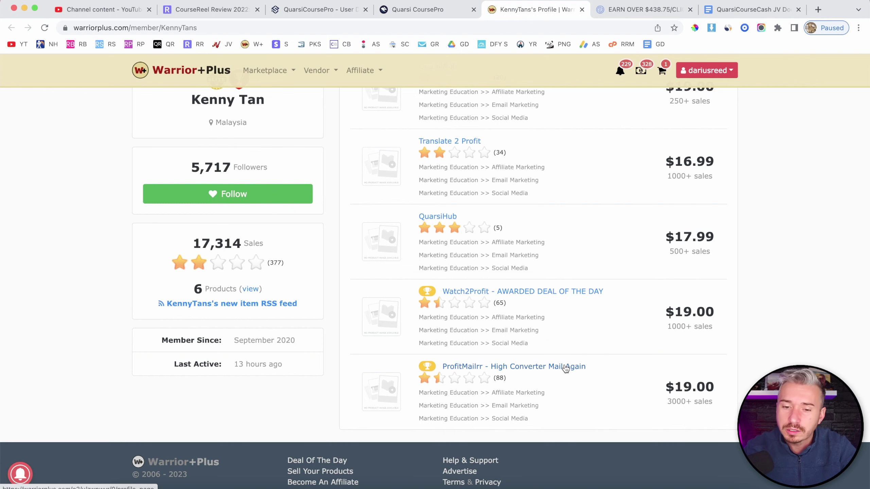
pyautogui.scroll(5, 565, 368)
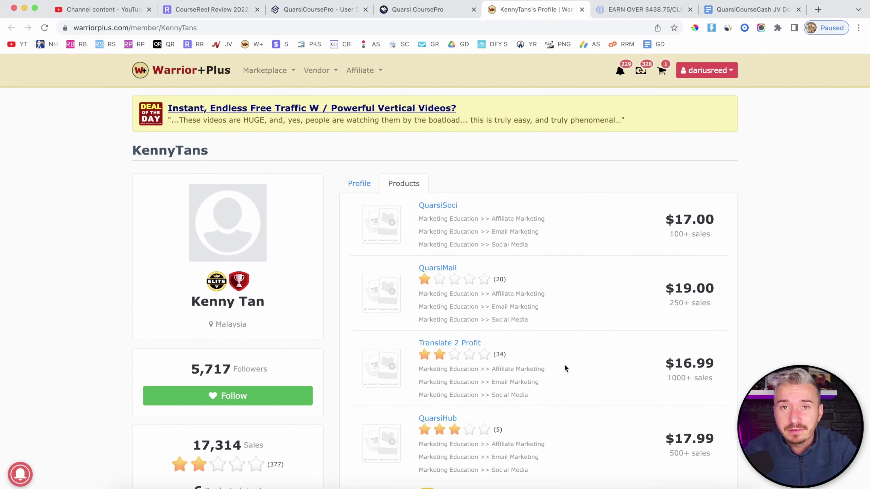
pyautogui.scroll(-2, 565, 368)
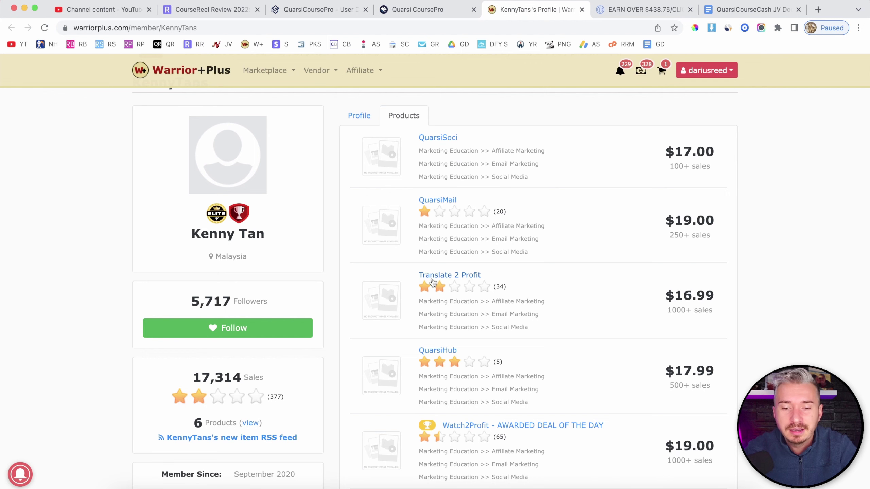
pyautogui.scroll(-2, 572, 273)
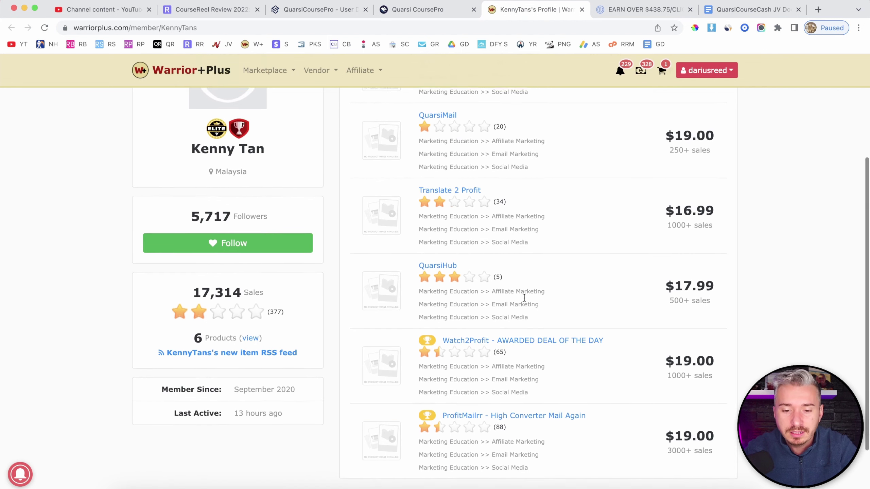
pyautogui.scroll(-2, 507, 291)
pyautogui.scroll(5, 594, 356)
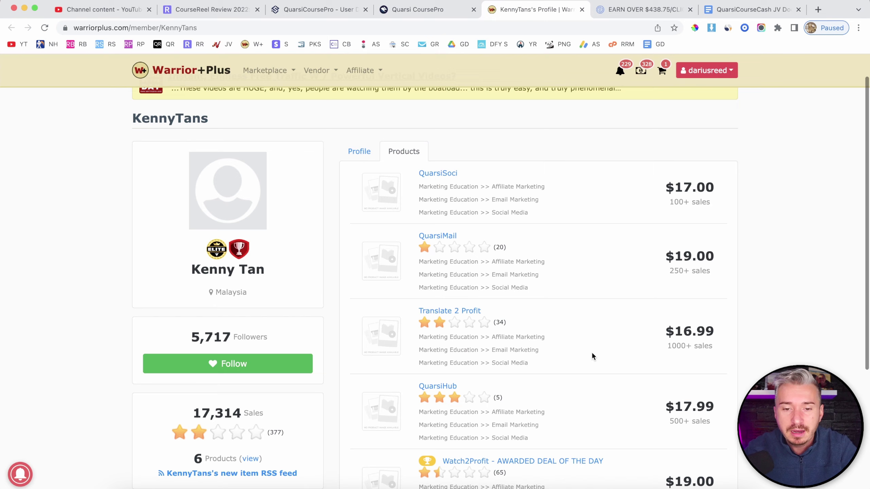
pyautogui.scroll(2, 594, 357)
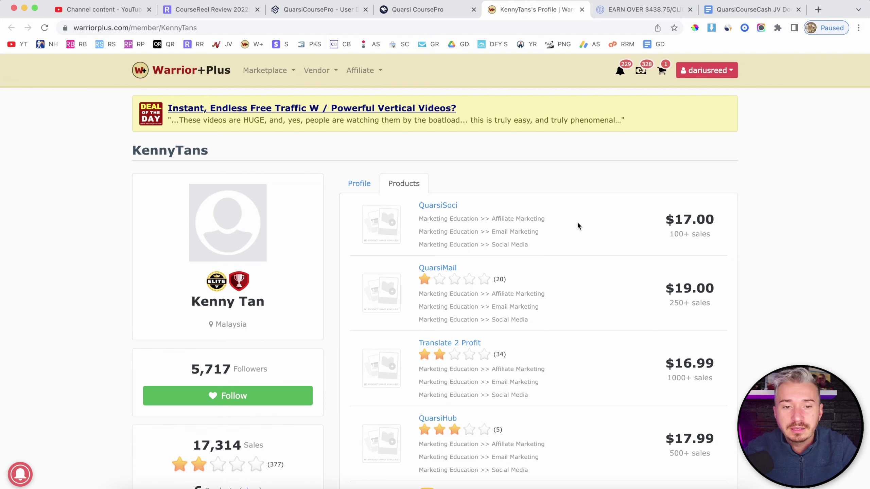
# Step: Pass through the CourseReel review and Quarsi CoursePro sales page, ending on the Limitless lifetime dashboard
pyautogui.click(212, 10)
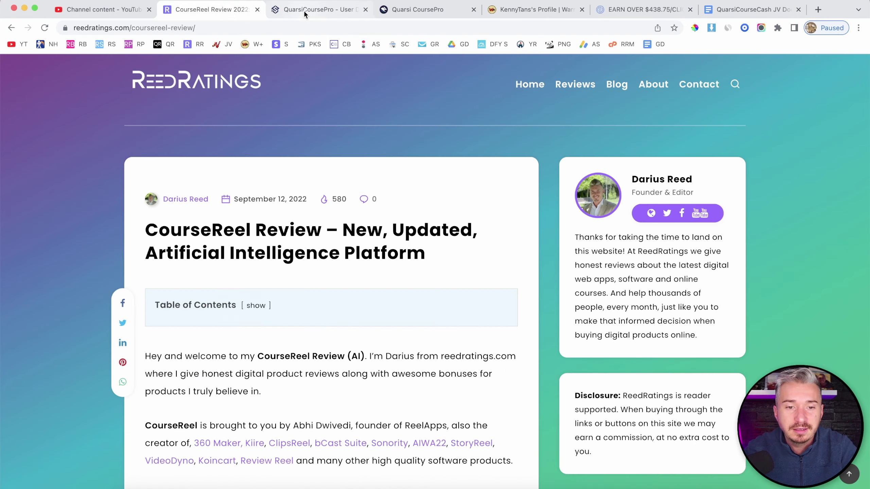
pyautogui.click(305, 10)
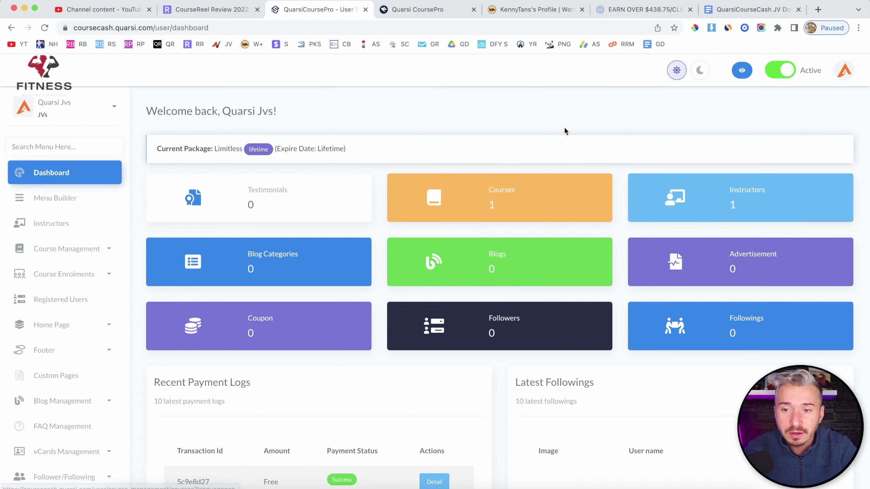
pyautogui.click(435, 9)
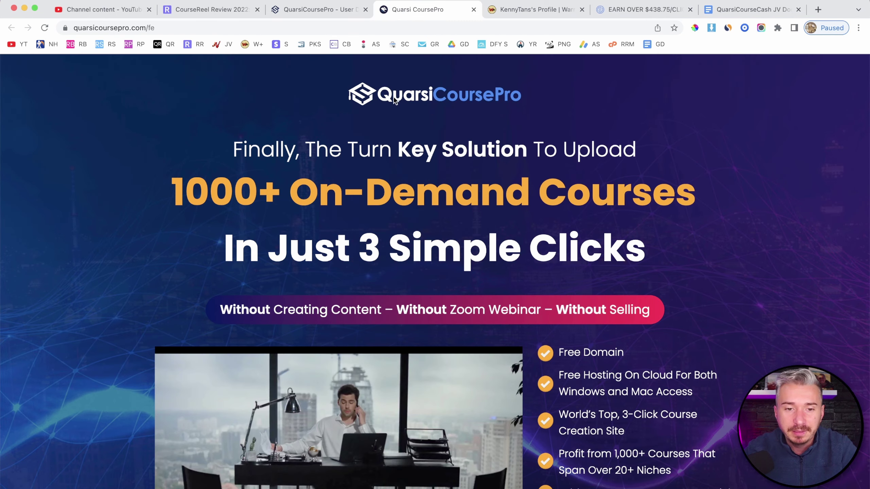
pyautogui.click(321, 13)
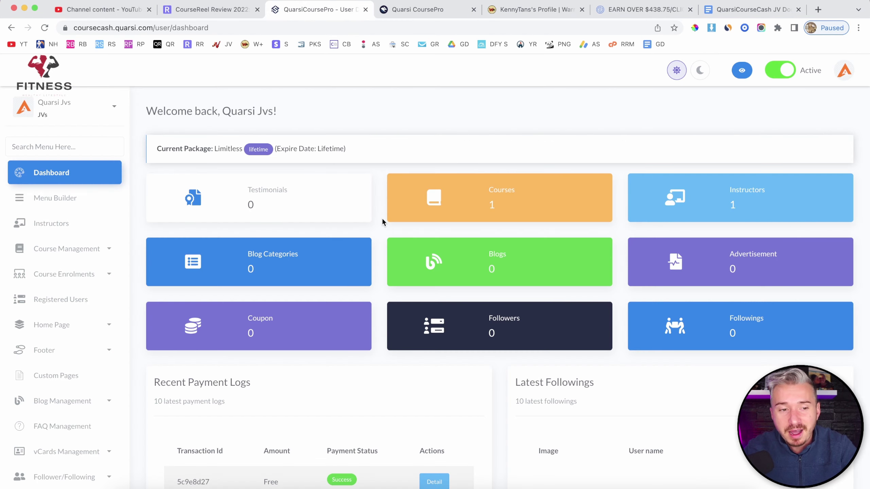